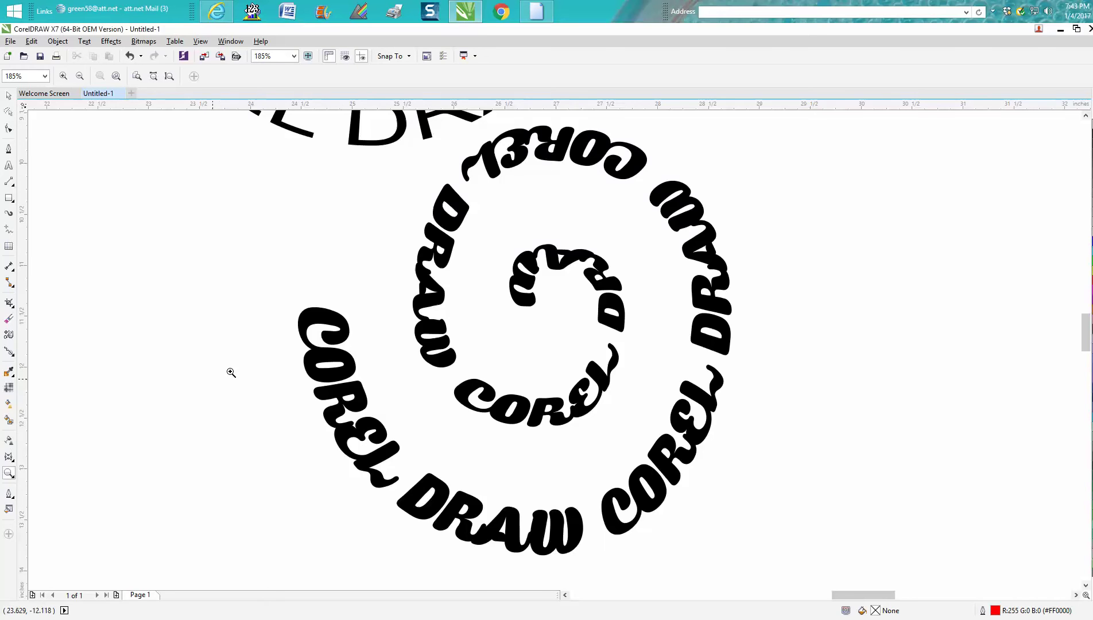
Zoom out to 50% and scroll so the text lines, yellow bar and both spirals fit on screen.
scroll(232, 371, down, 4)
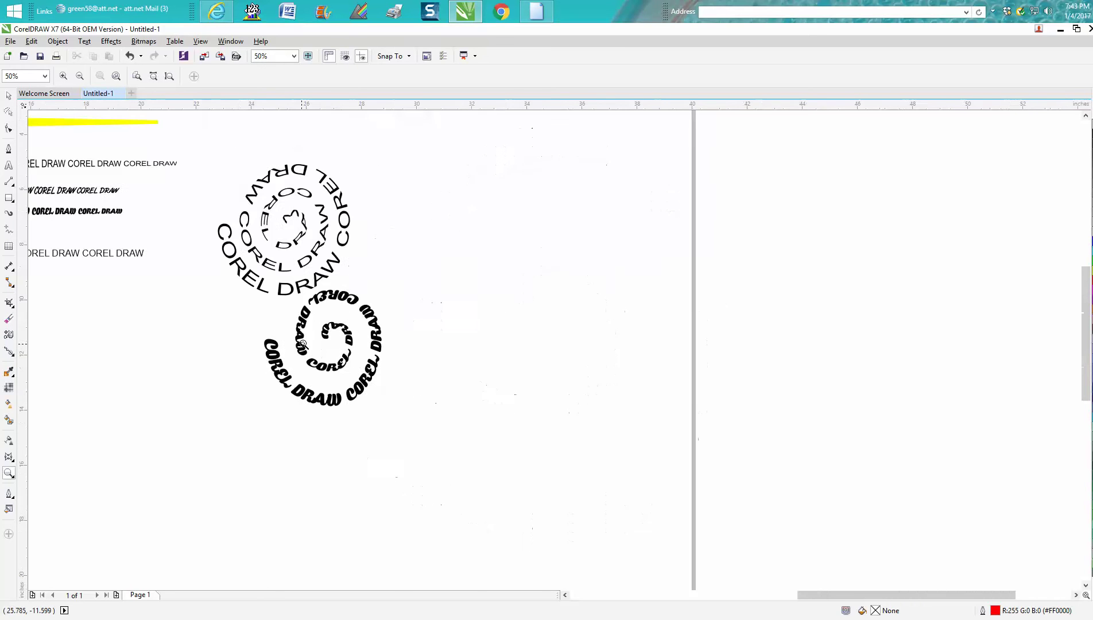
click(564, 594)
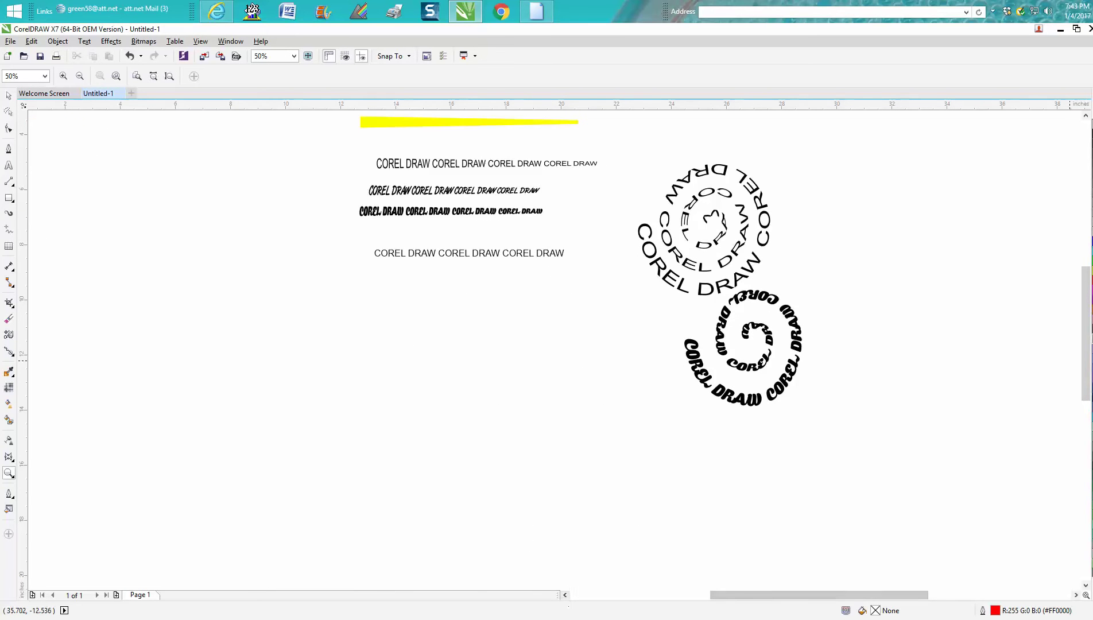
drag(1089, 339, 1088, 311)
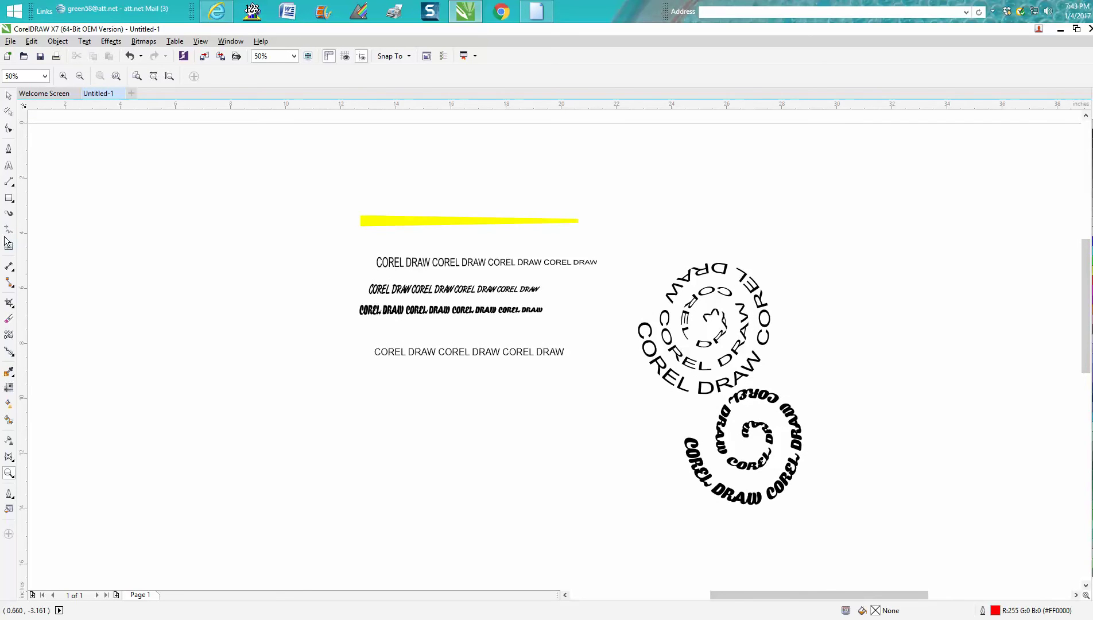
Draw a long thin rectangle above the yellow bar and convert it to curves.
click(9, 198)
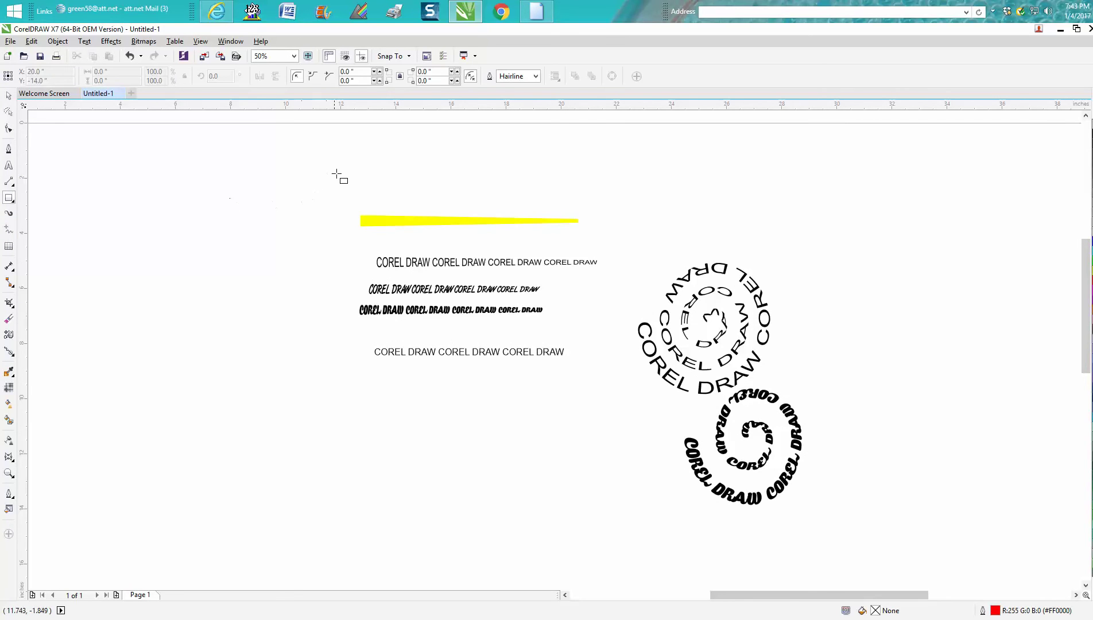
drag(350, 174, 578, 188)
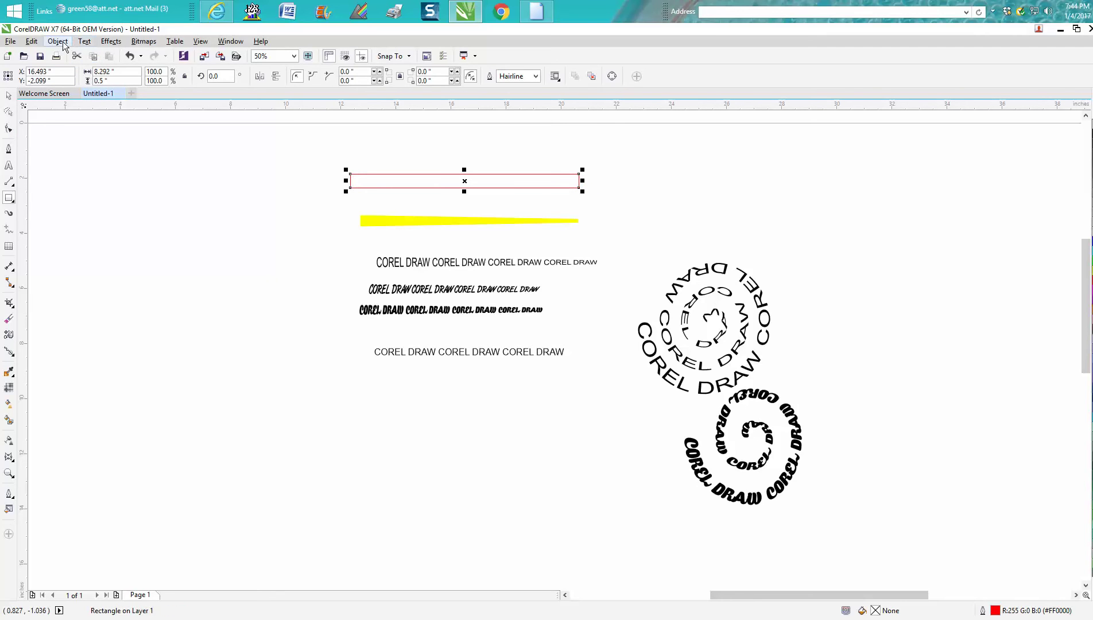
click(63, 46)
click(96, 340)
Nudge the right-end nodes inward so the shape tapers to a narrow wedge.
click(9, 129)
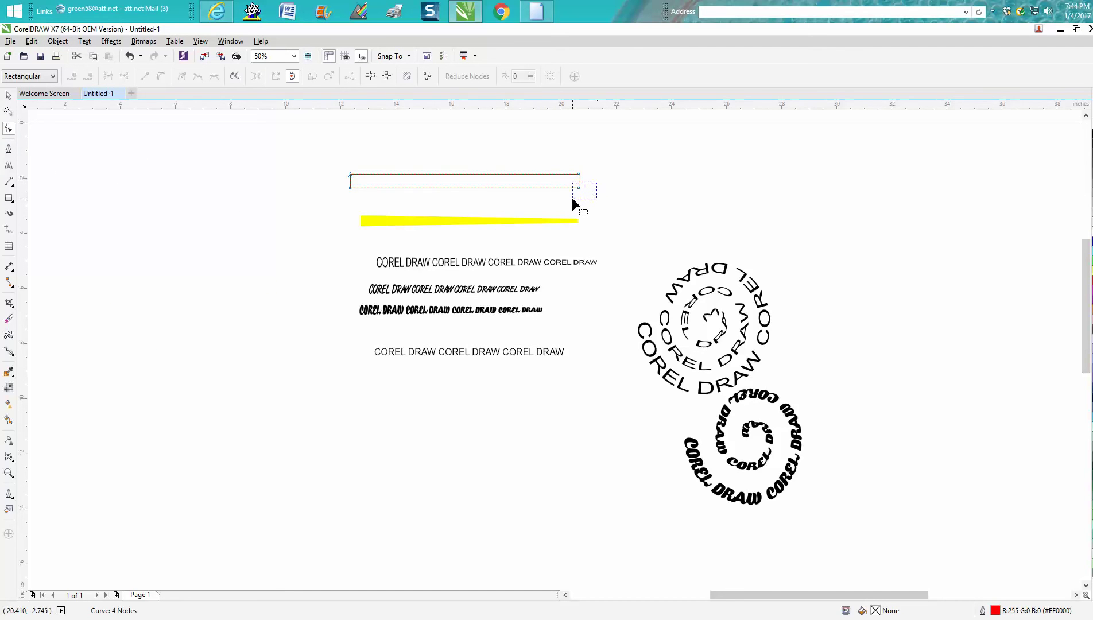
drag(573, 199, 572, 199)
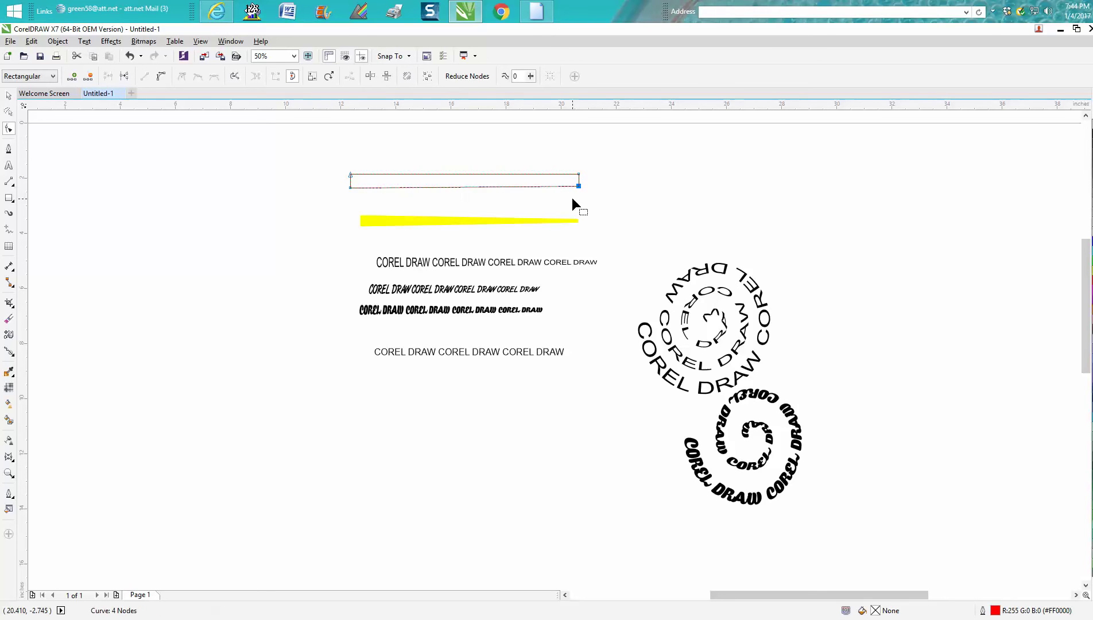
key(Up)
click(578, 175)
key(Down)
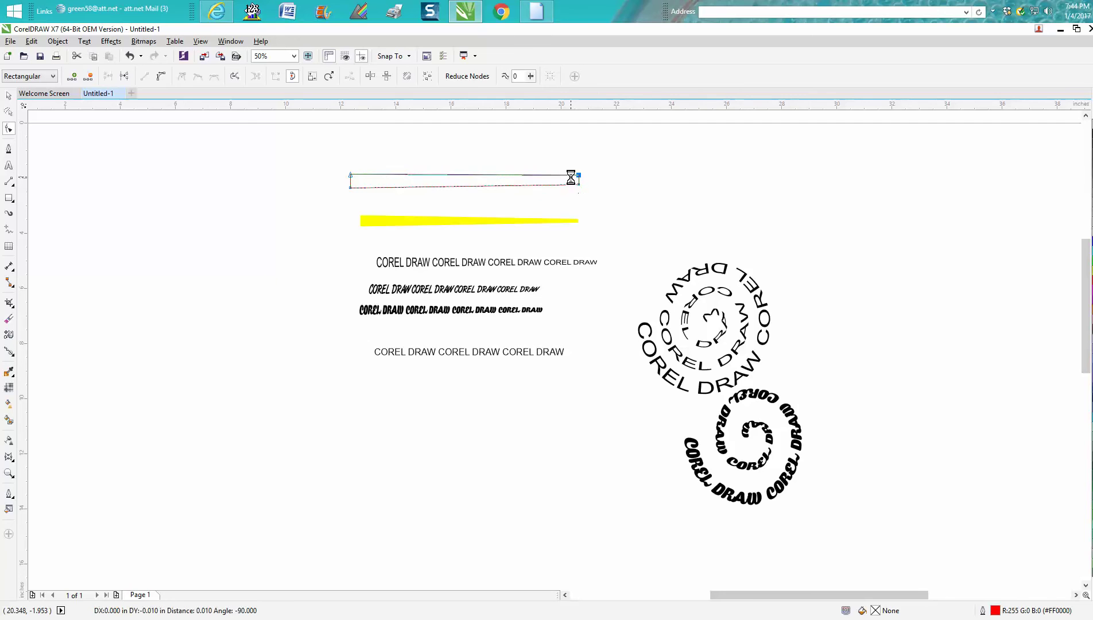
key(Down)
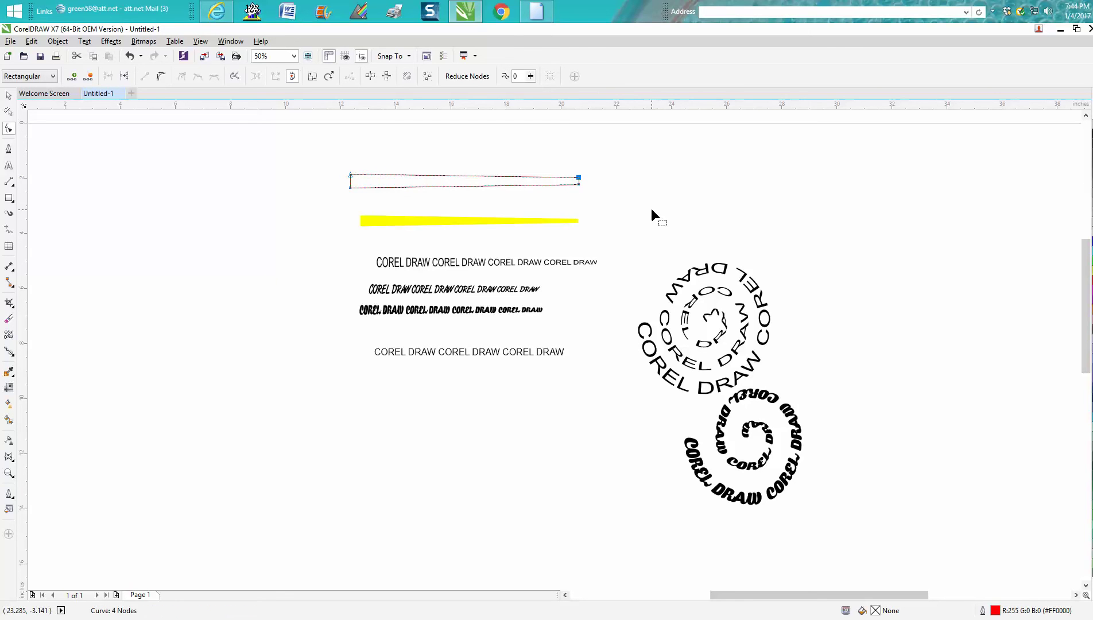
key(Down)
click(596, 181)
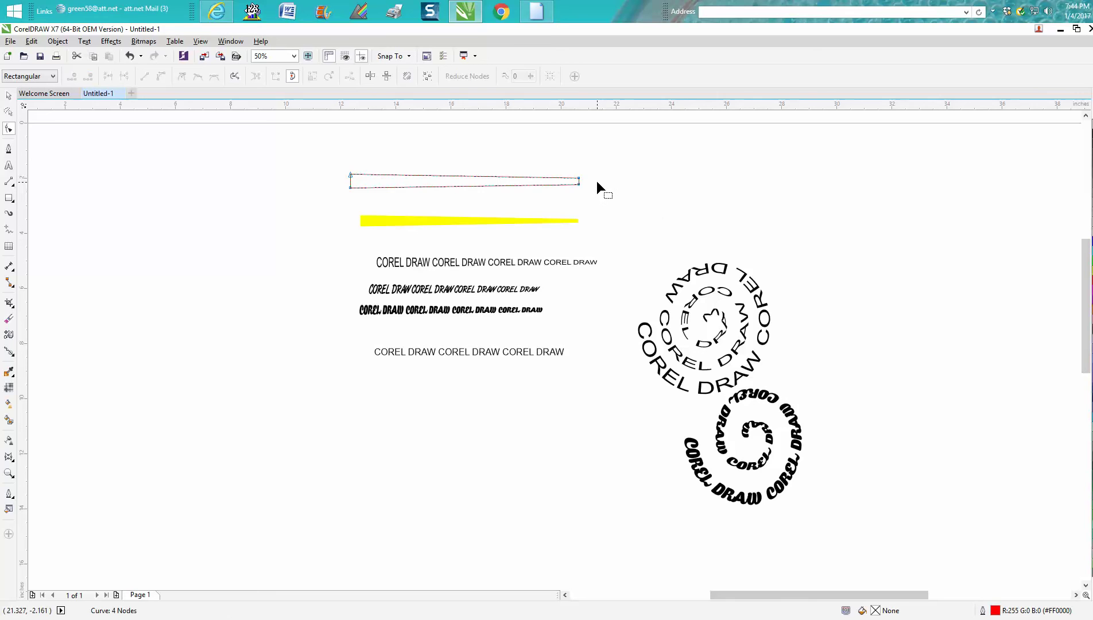
drag(573, 188, 569, 189)
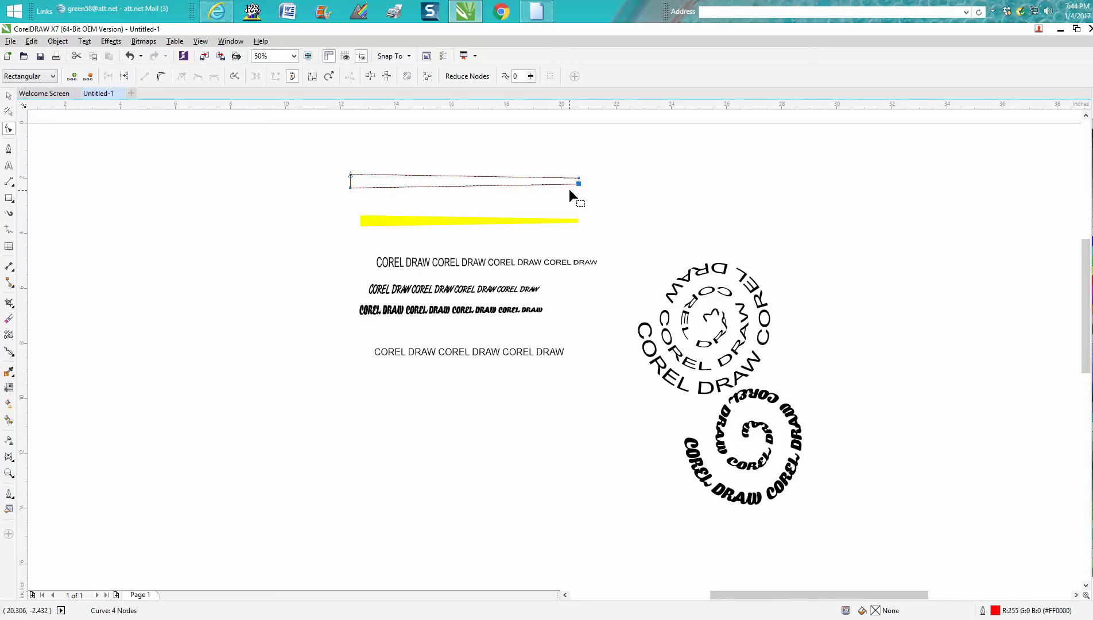
click(8, 95)
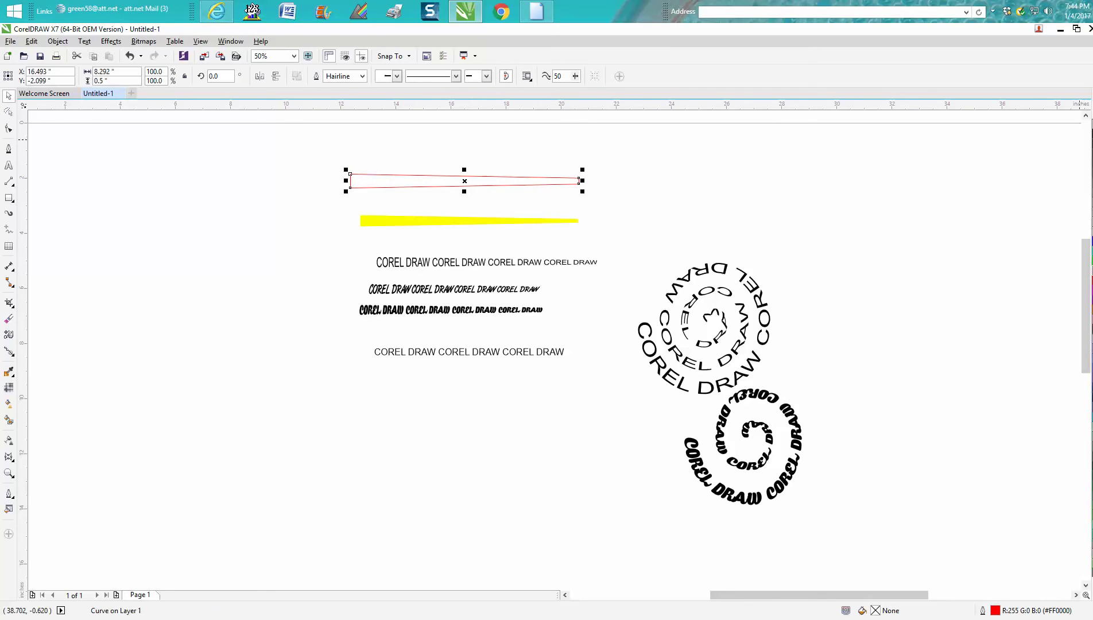
Fill the wedge yellow with no outline and move it just above the bottom COREL DRAW line.
click(1088, 258)
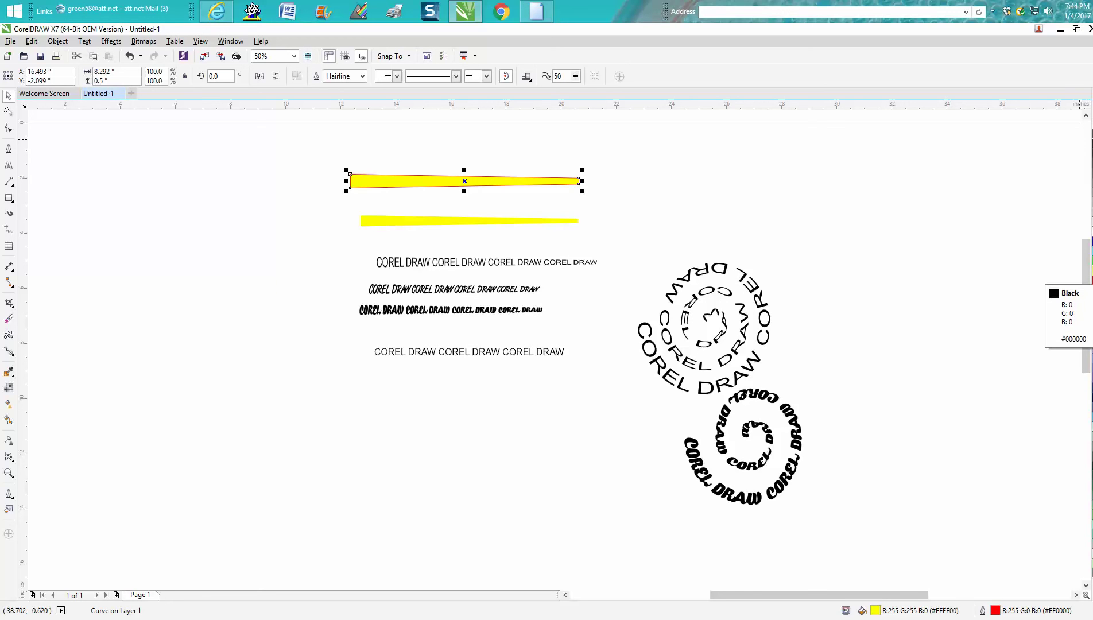
right_click(1090, 123)
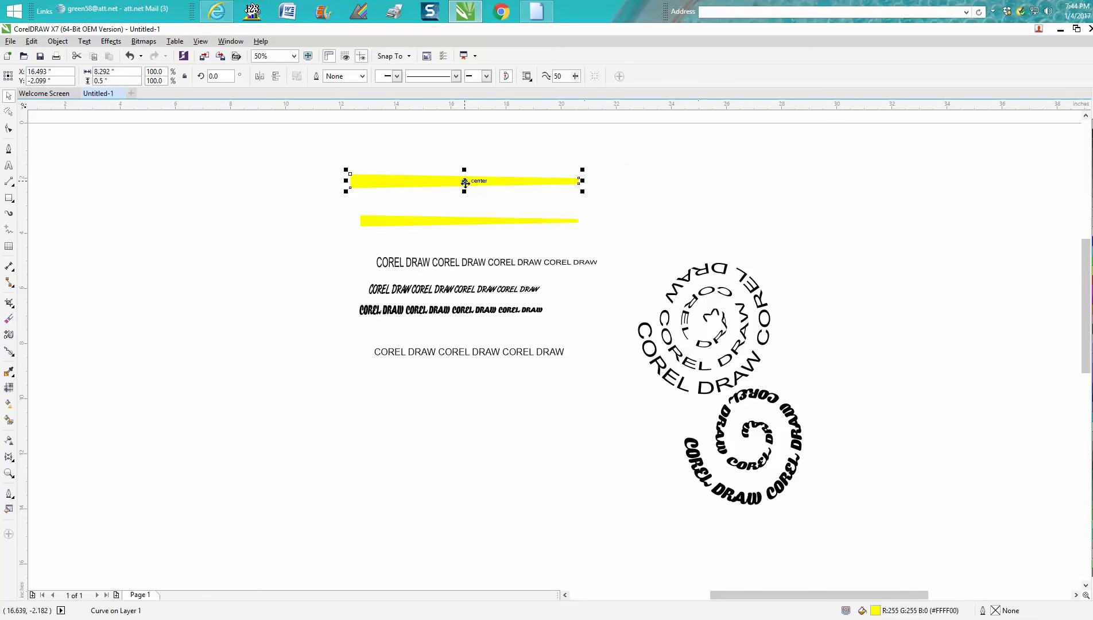
mouse_move(465, 183)
mouse_down()
mouse_move(459, 349)
mouse_move(358, 331)
mouse_up()
click(425, 352)
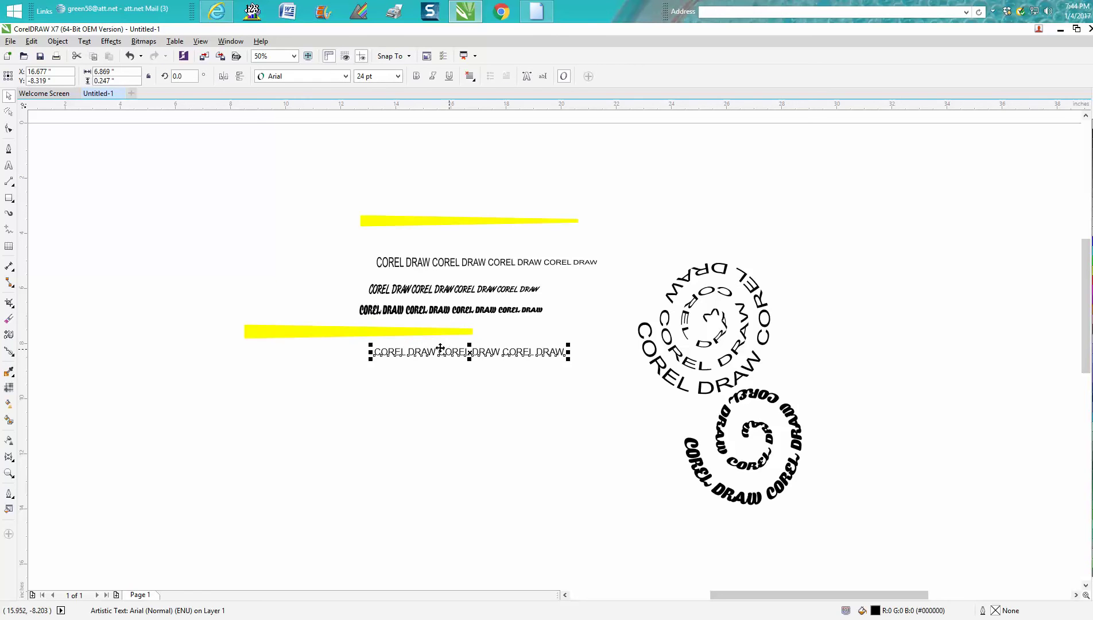
click(112, 42)
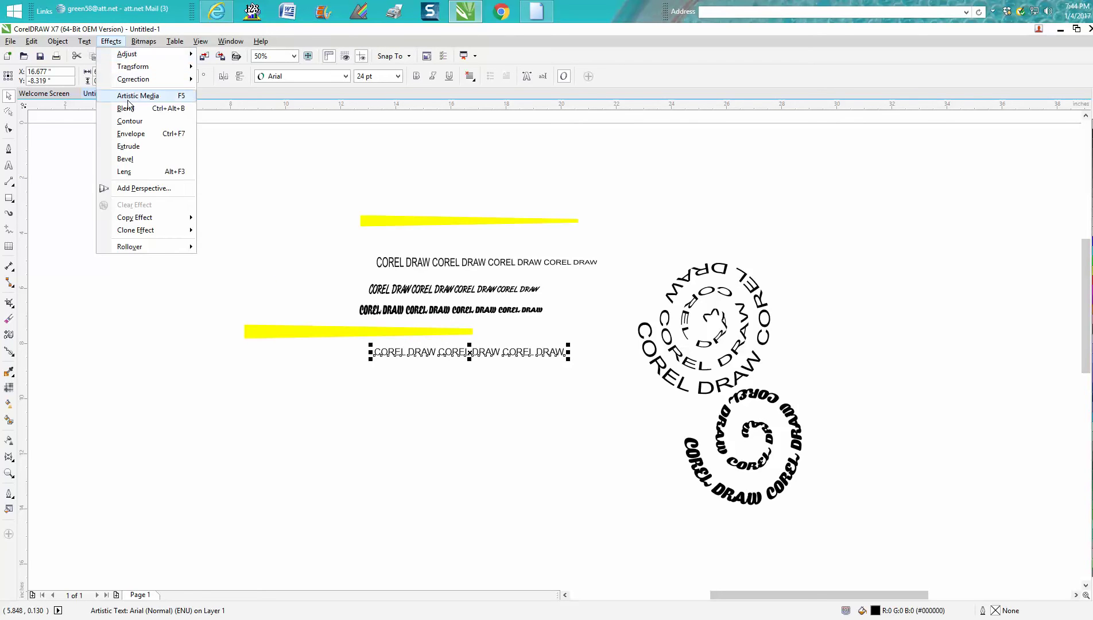
Envelope the bottom text line using the yellow wedge's shape, then move it above the top bar.
click(131, 134)
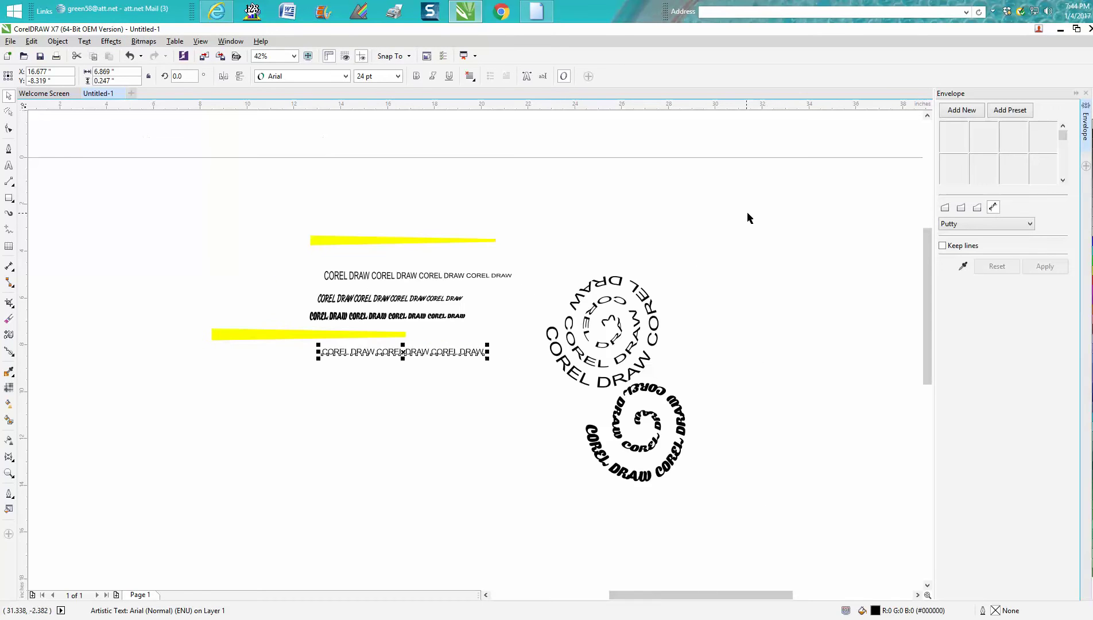
click(965, 266)
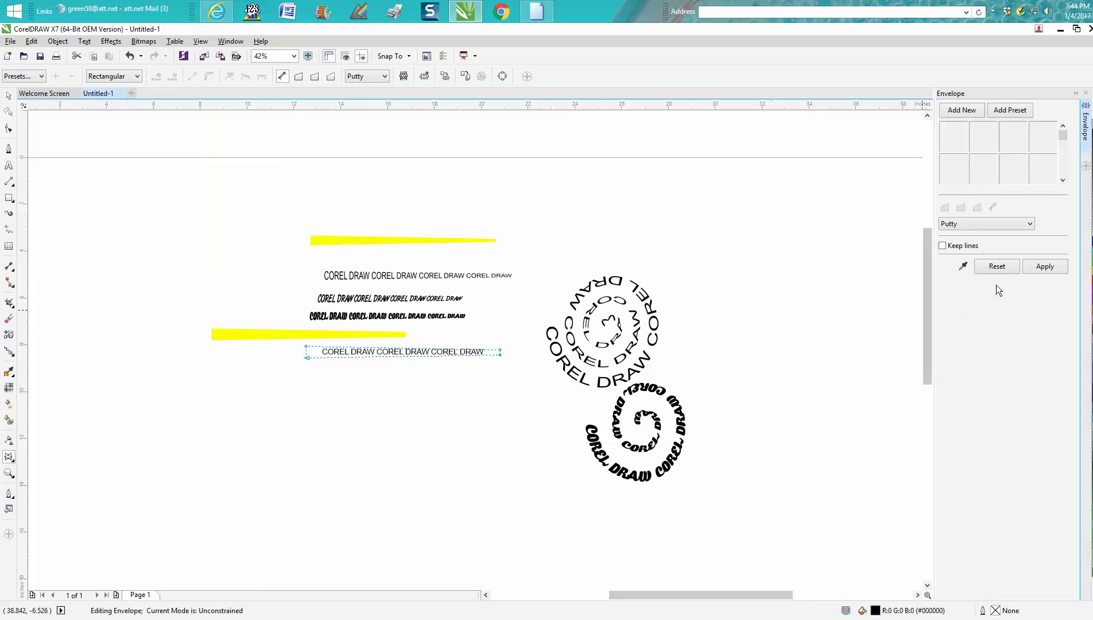
click(1036, 267)
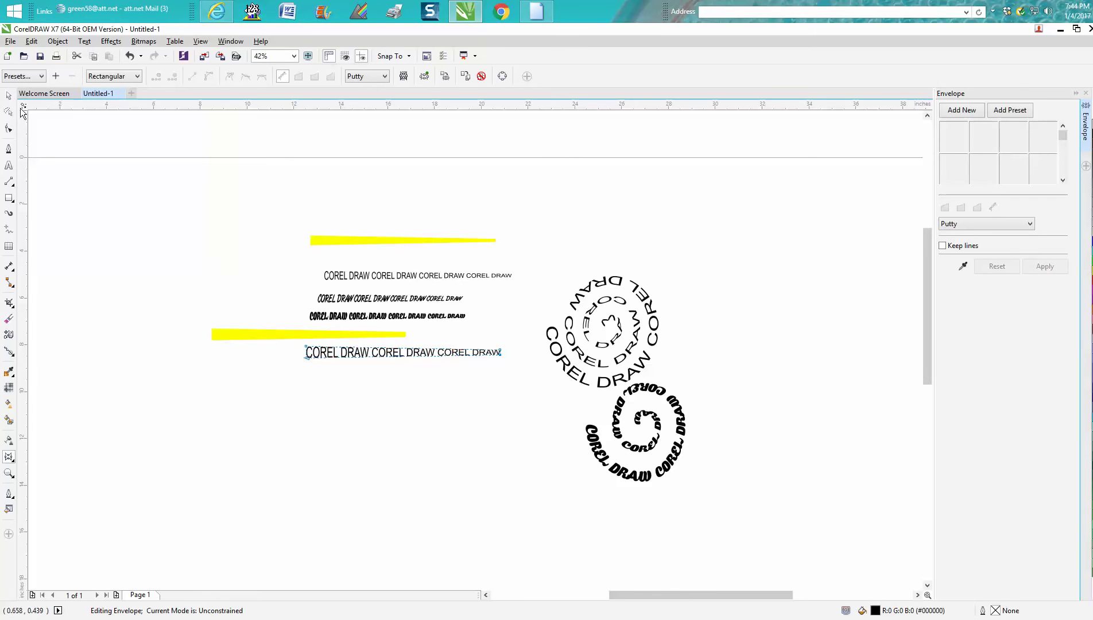
click(8, 95)
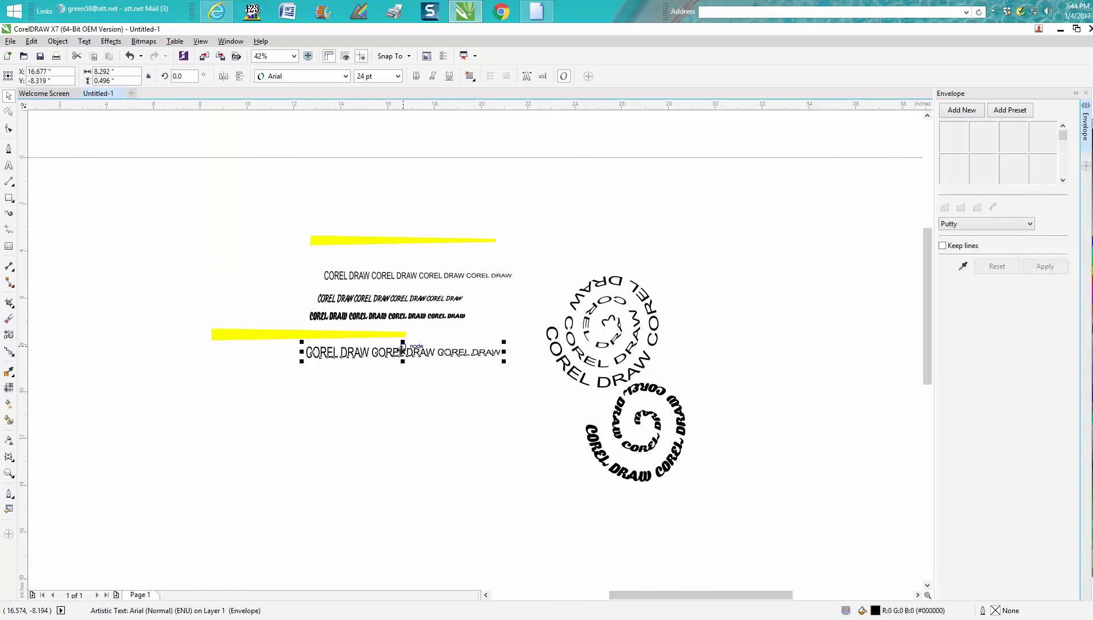
drag(400, 348, 382, 205)
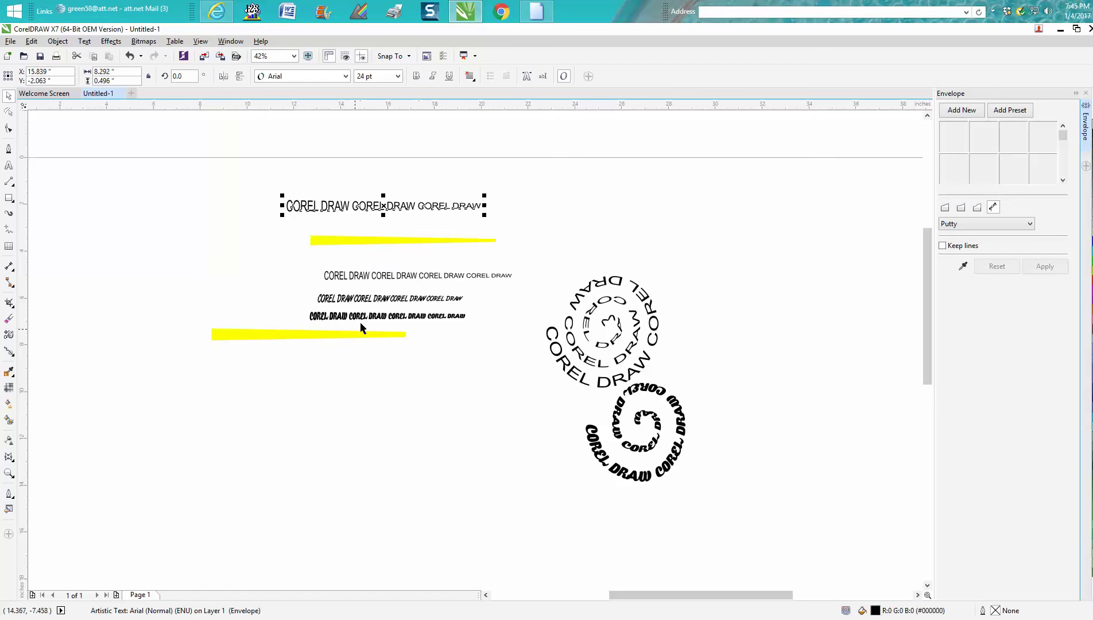
Drag the lower yellow wedge to the top right and the tapered text line below the others.
click(320, 338)
key(F10)
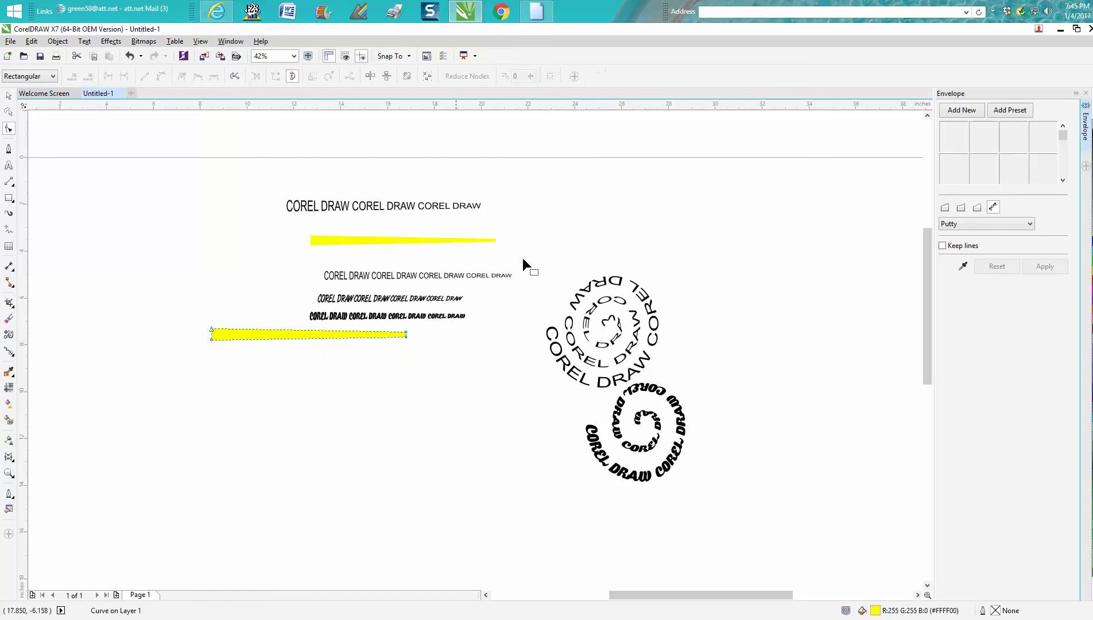
click(9, 96)
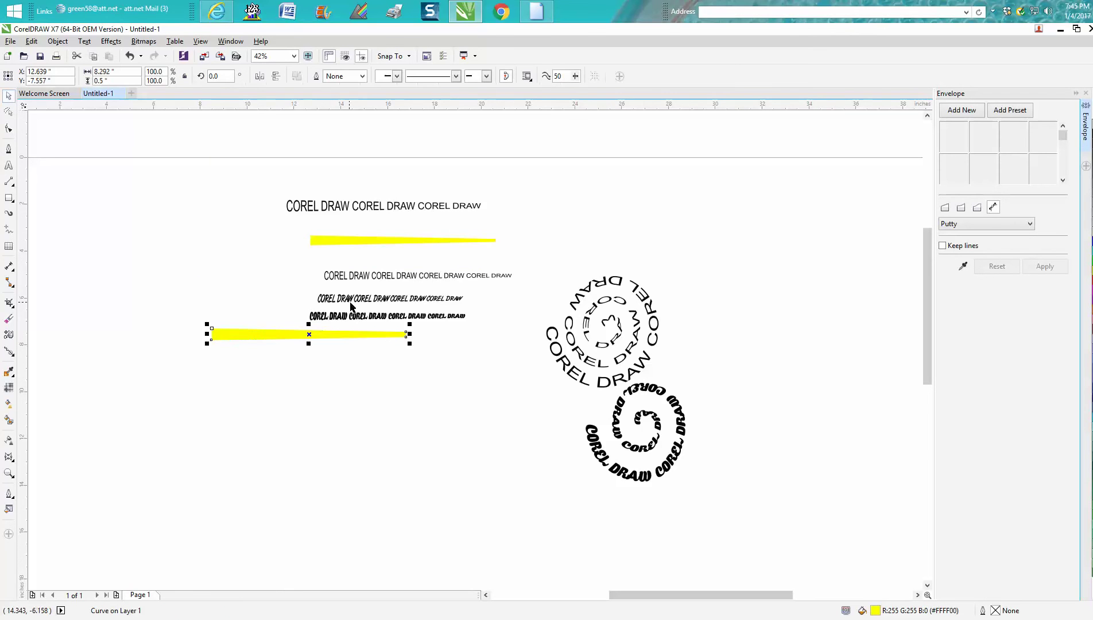
drag(309, 331, 577, 176)
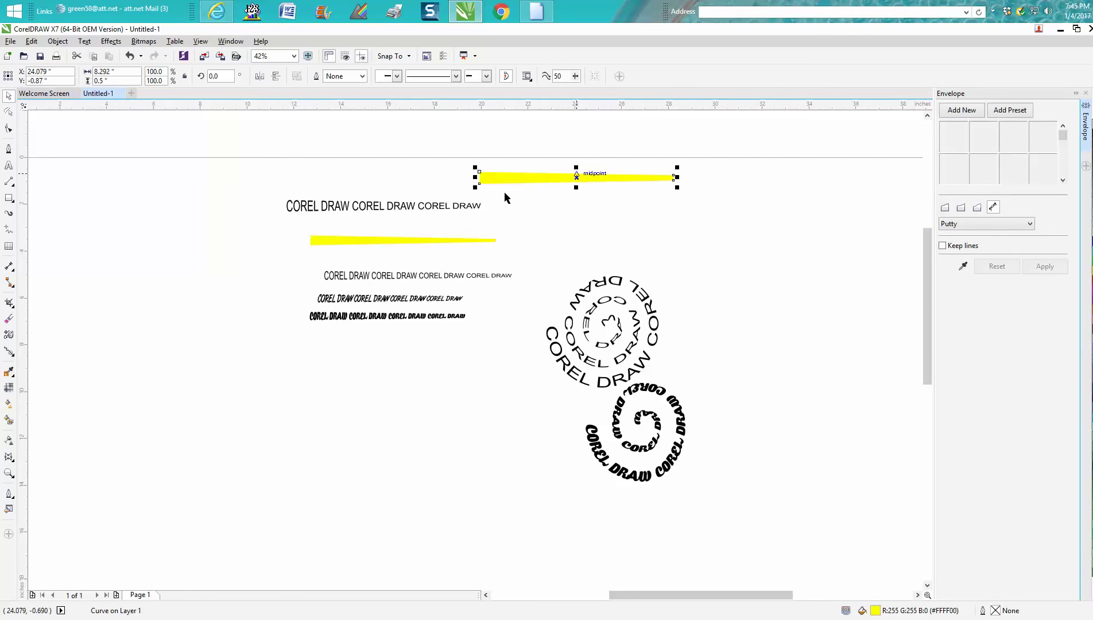
click(391, 209)
drag(390, 209, 381, 376)
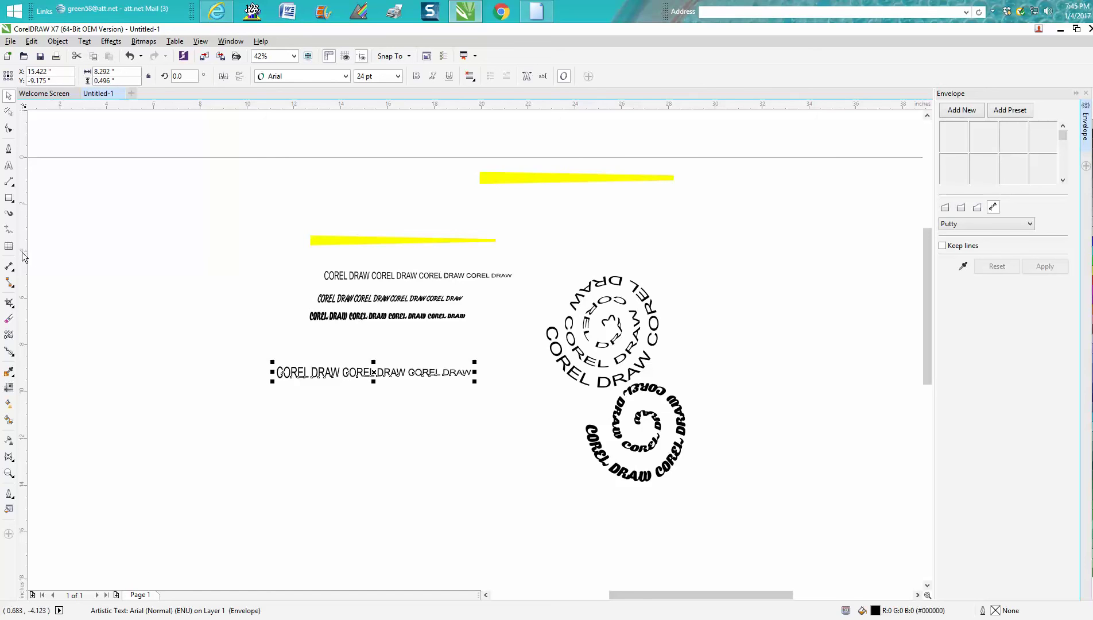
Draw two symmetrical spirals, one at upper left and one below the COREL DRAW text.
click(14, 202)
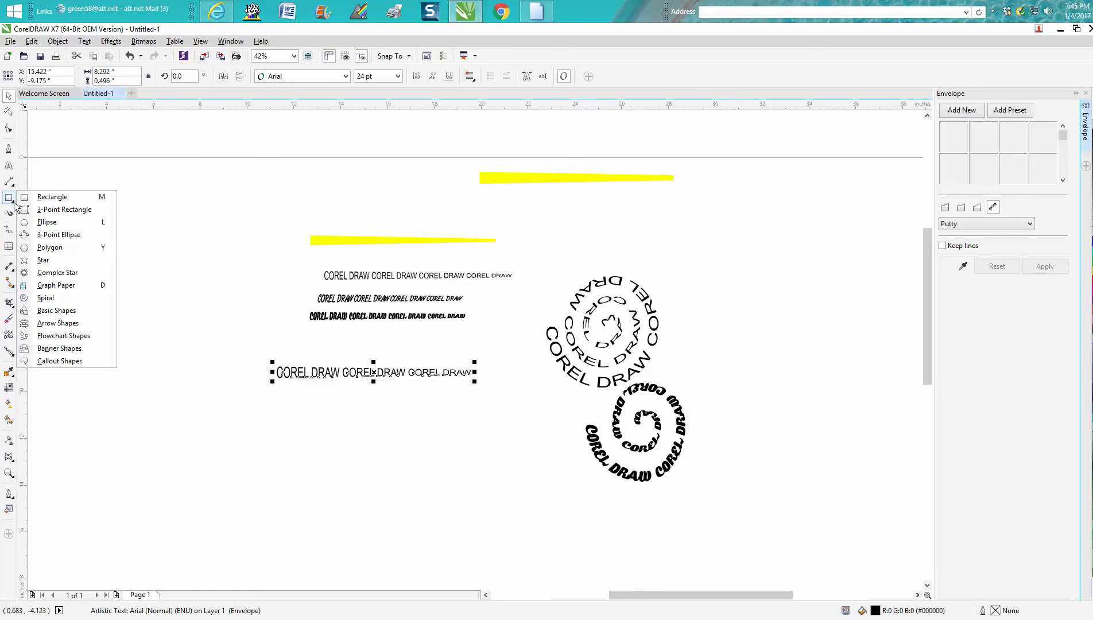
click(46, 298)
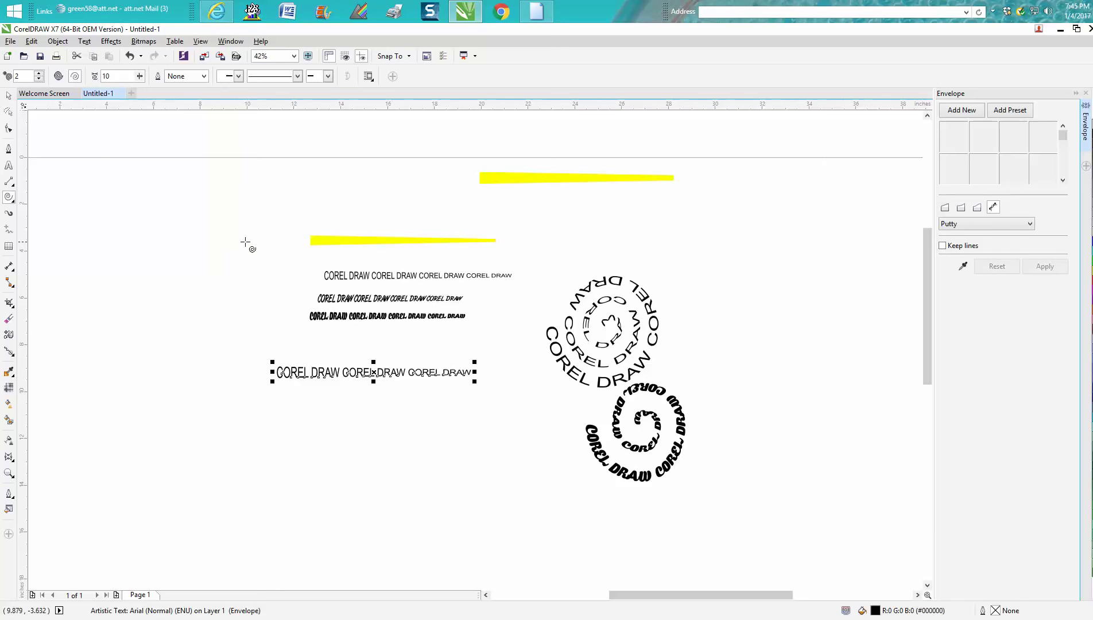
drag(246, 242, 129, 357)
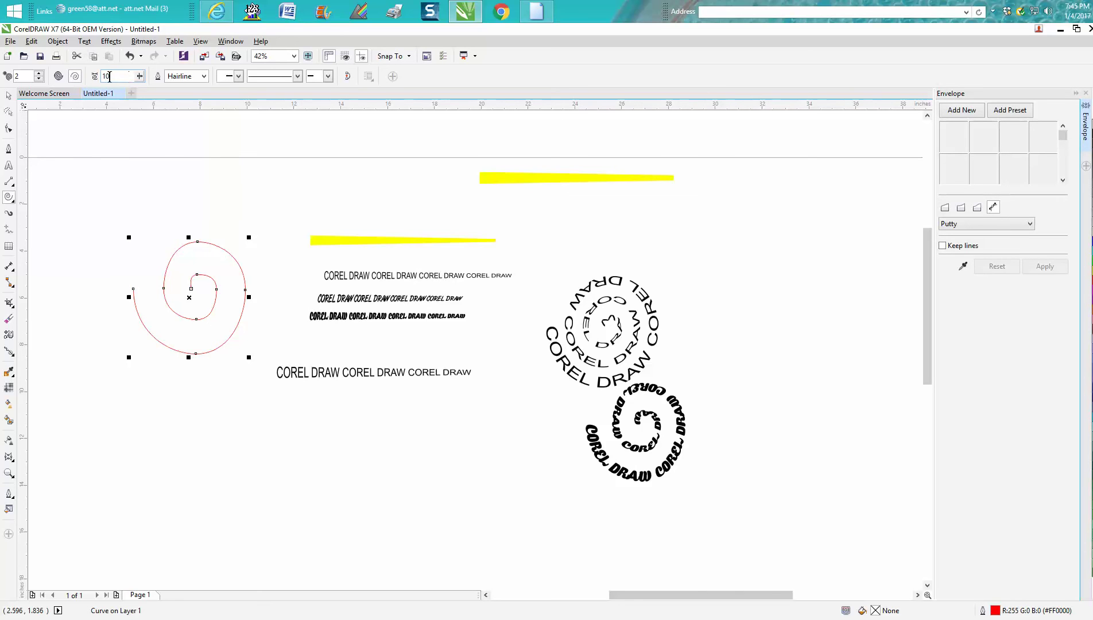
click(59, 76)
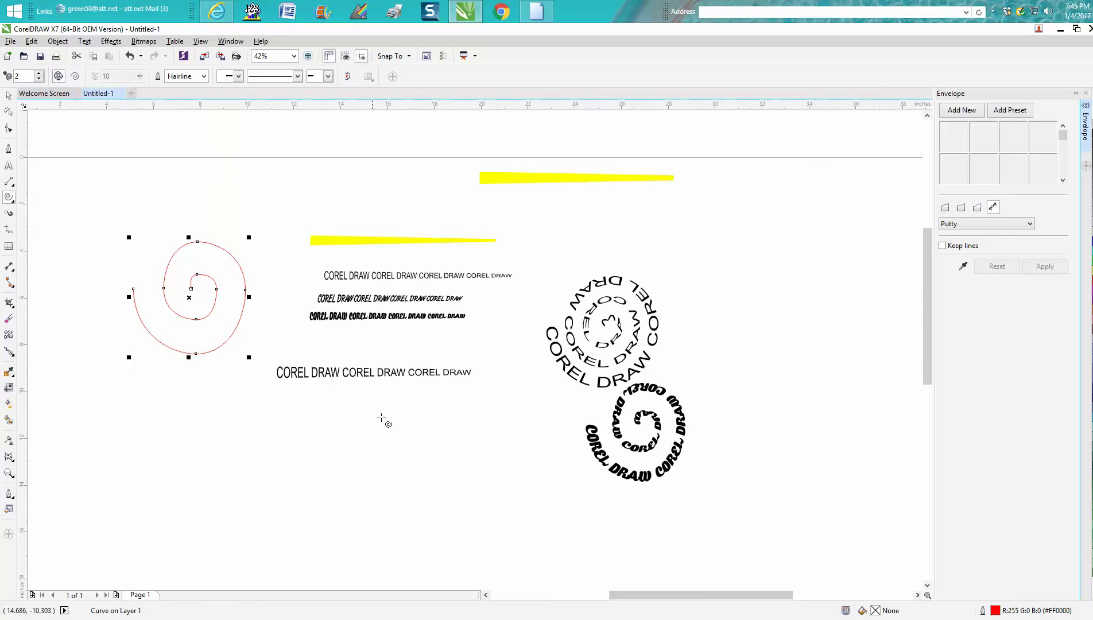
drag(412, 422, 285, 475)
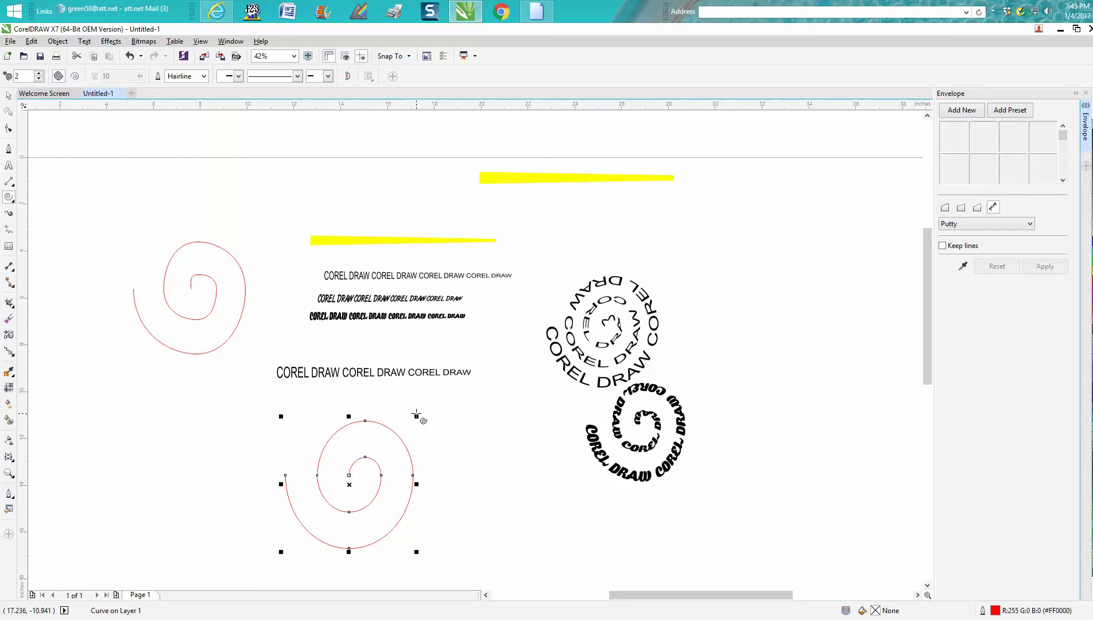
Shrink the lower spiral to 4.705 inches, shift it up-right, and close the Envelope docker.
click(9, 96)
drag(418, 417, 398, 434)
drag(360, 485, 432, 454)
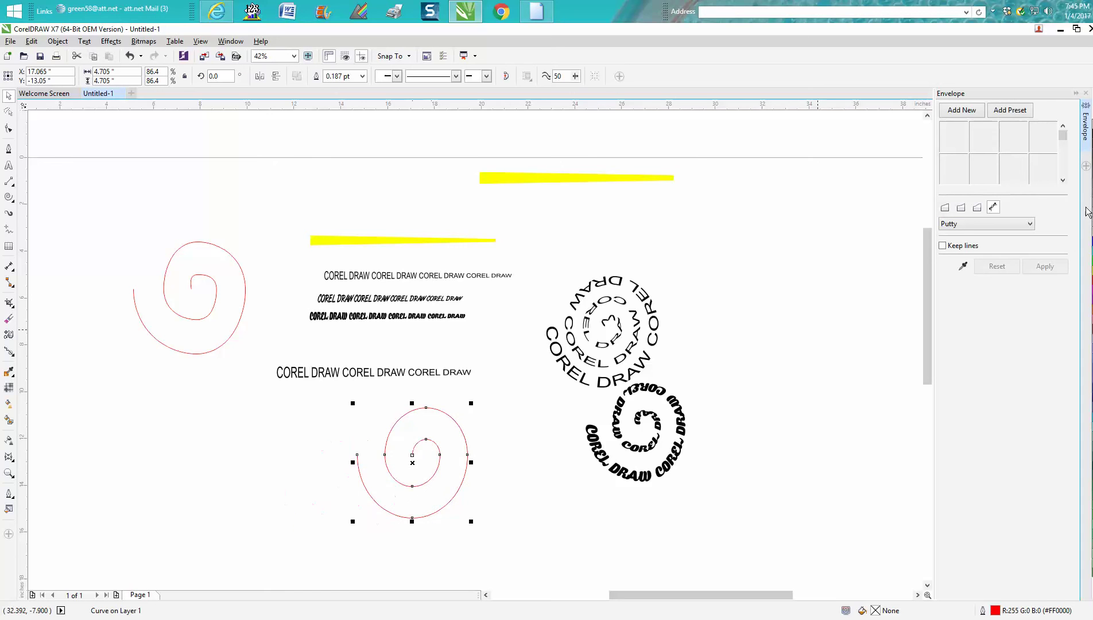
click(1085, 94)
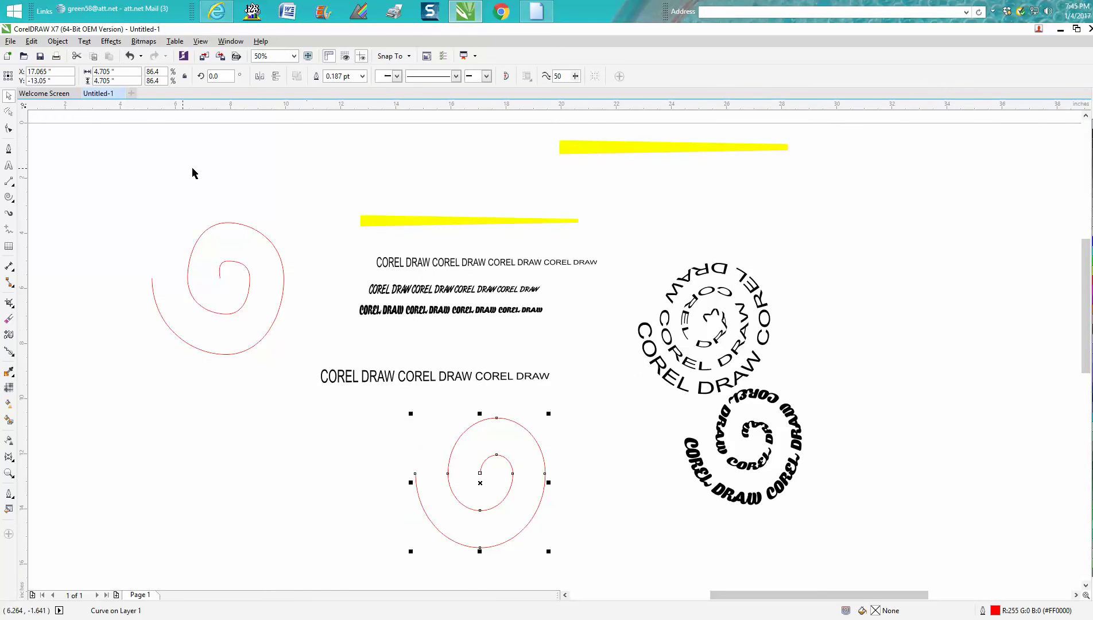
Drag the tapered COREL DRAW line into Artistic Media as a Brush stroke saved as 'CD'.
click(107, 43)
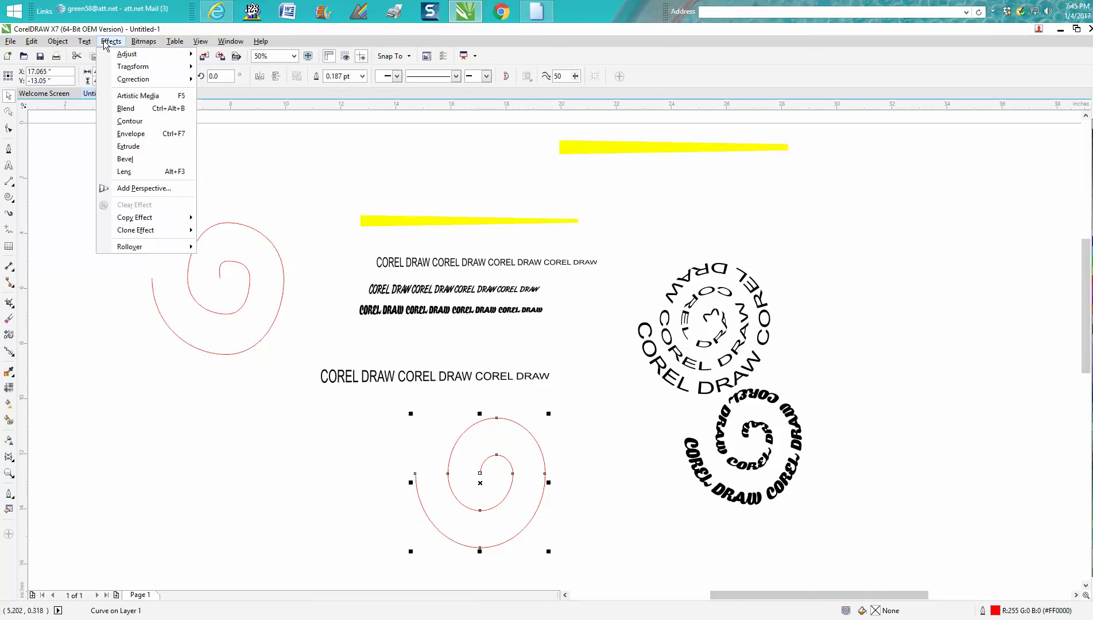
click(124, 97)
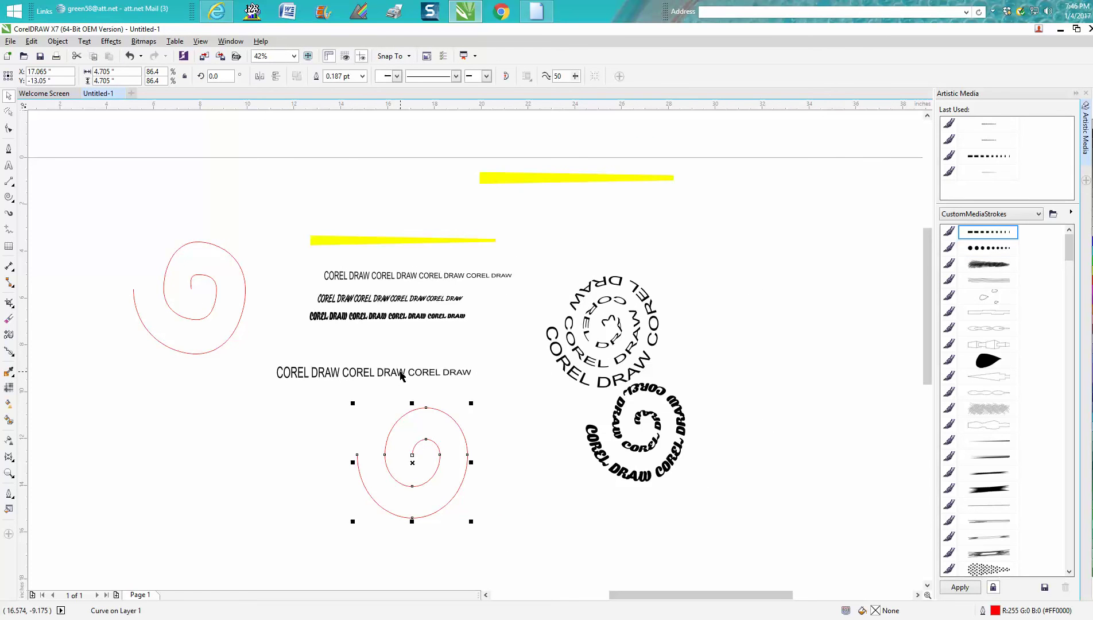
click(1071, 212)
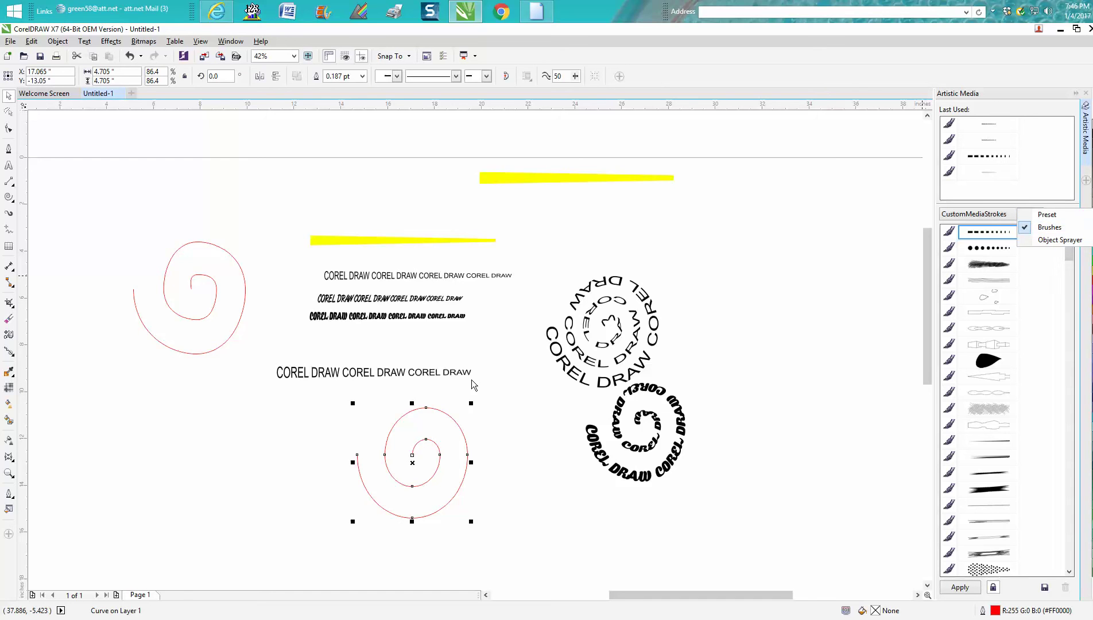
click(447, 376)
click(437, 378)
click(428, 374)
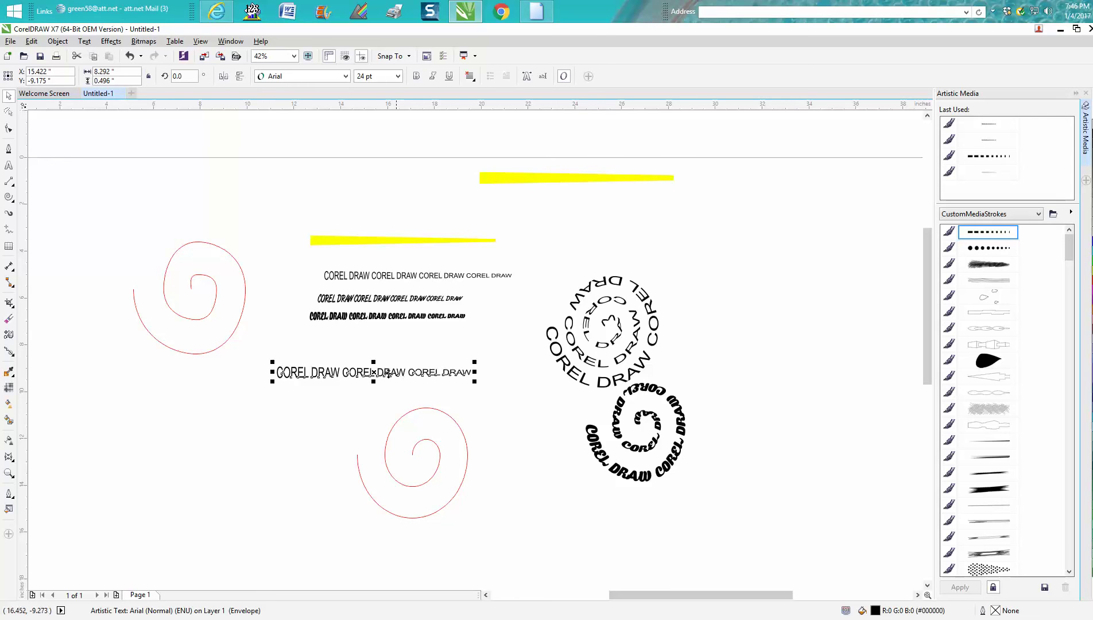
drag(376, 373, 980, 527)
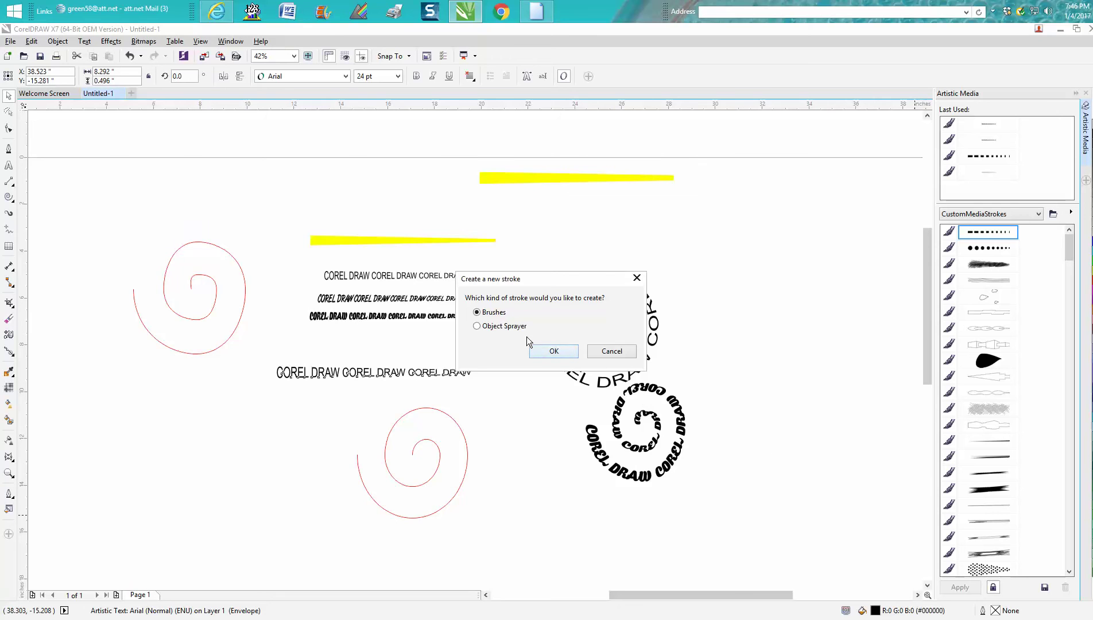
click(549, 349)
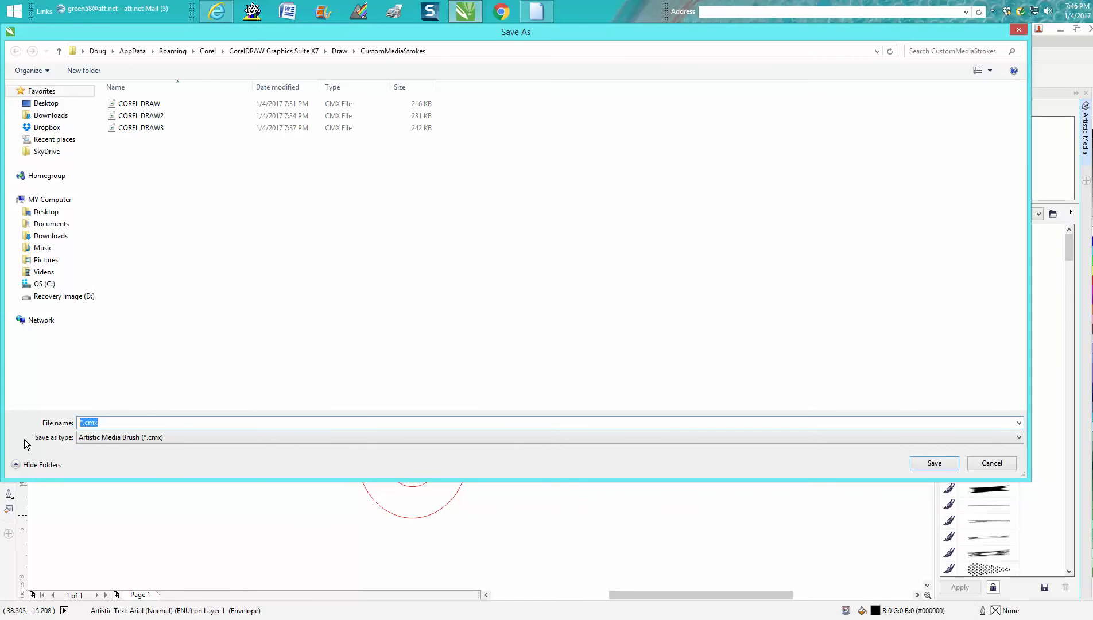
text(CD)
click(924, 464)
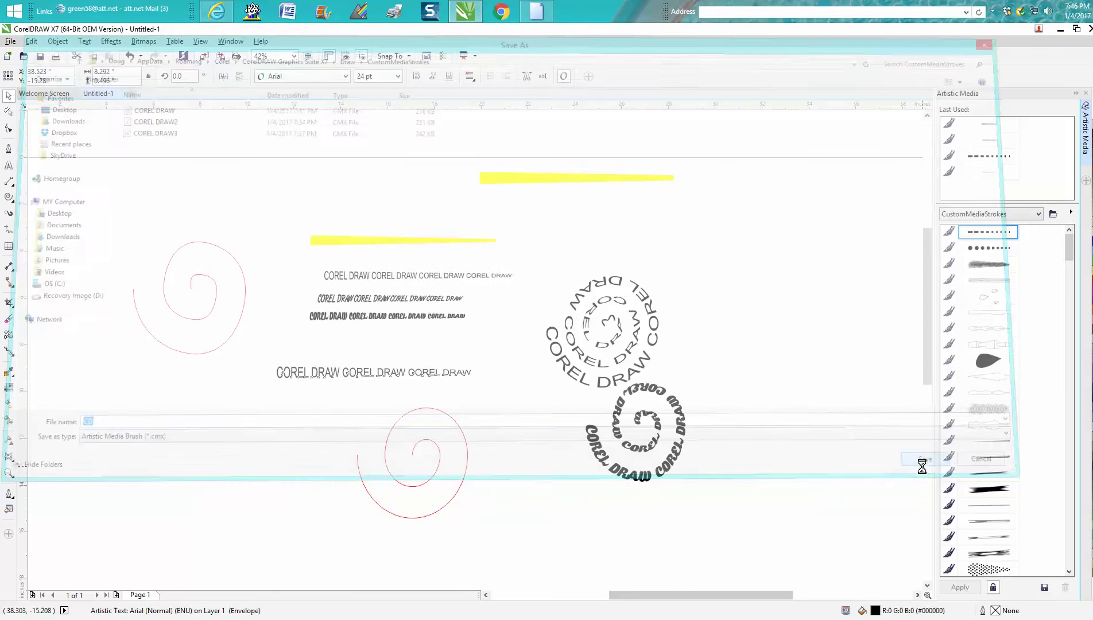
drag(1069, 253, 1070, 575)
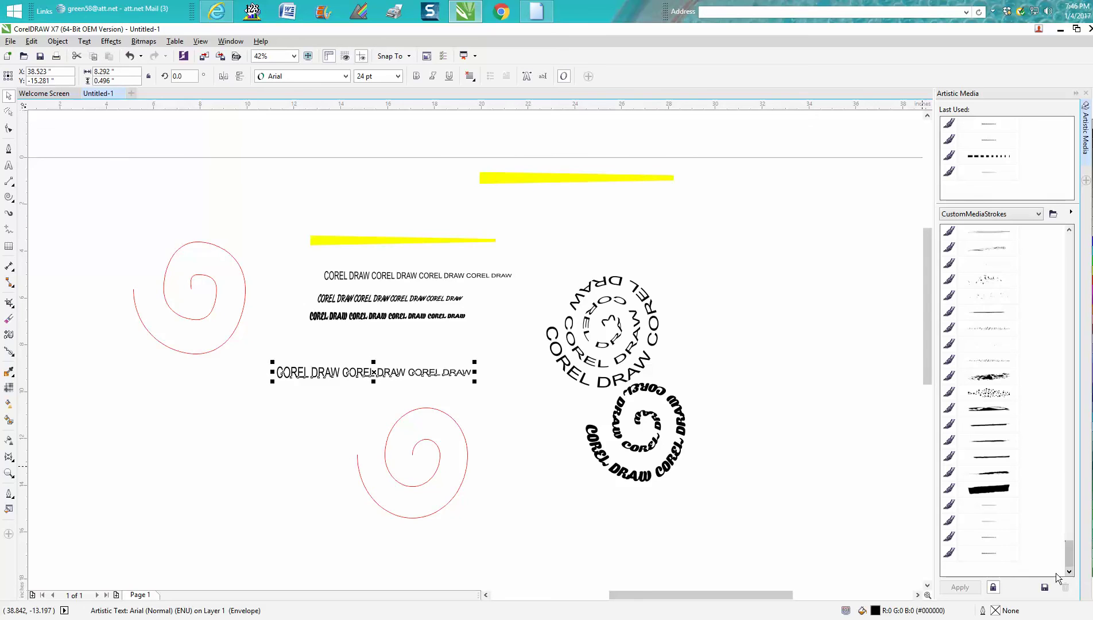
Apply the saved 'CD' brush to the lower spiral and zoom in on the text spiral.
click(990, 552)
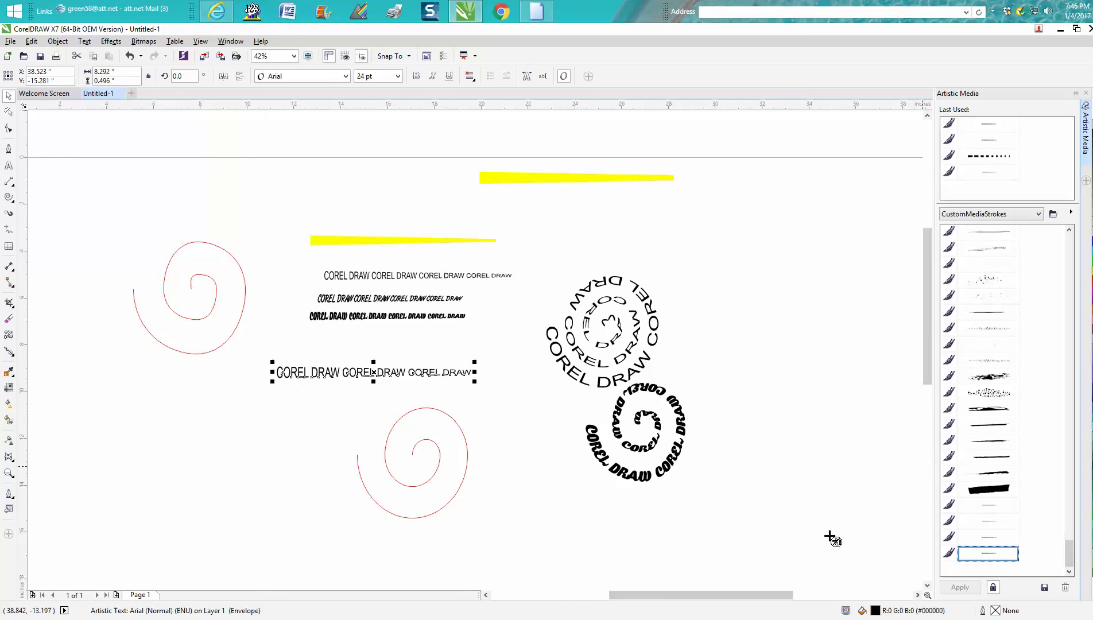
click(425, 410)
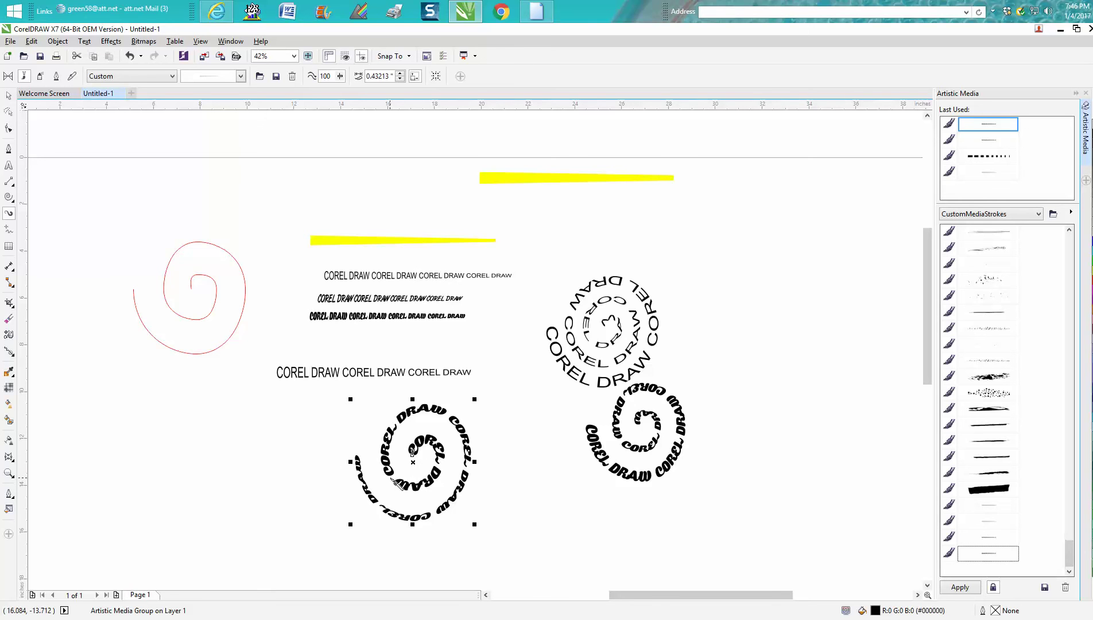
click(8, 128)
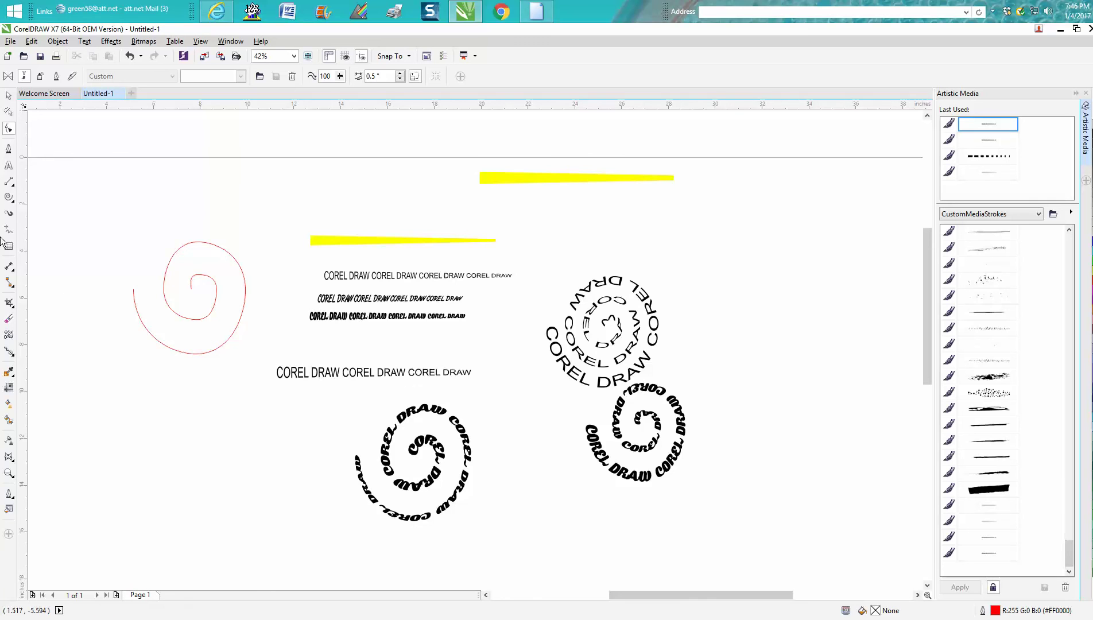
click(9, 472)
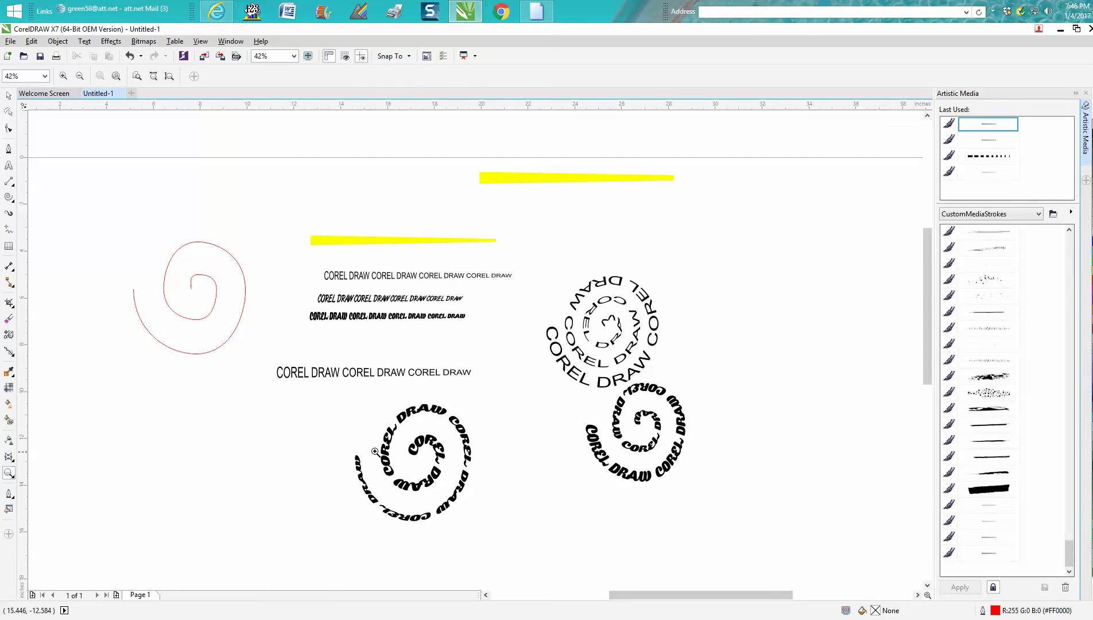
drag(349, 382, 536, 523)
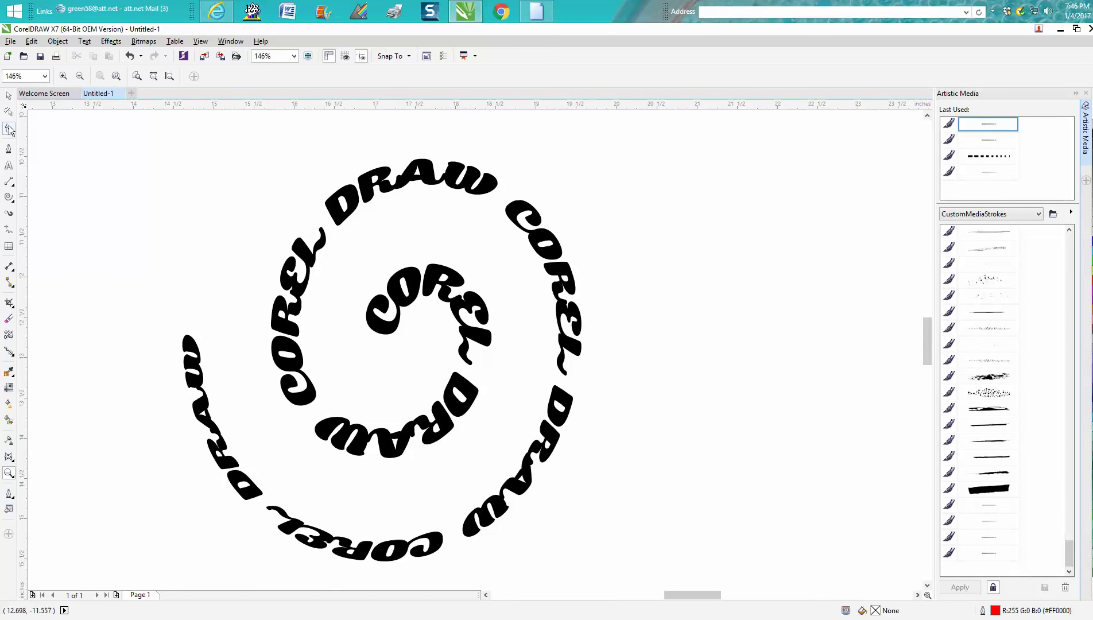
Reverse the spiral path's direction with the Shape tool, then return to the Pick tool and zoom out.
click(8, 130)
click(427, 174)
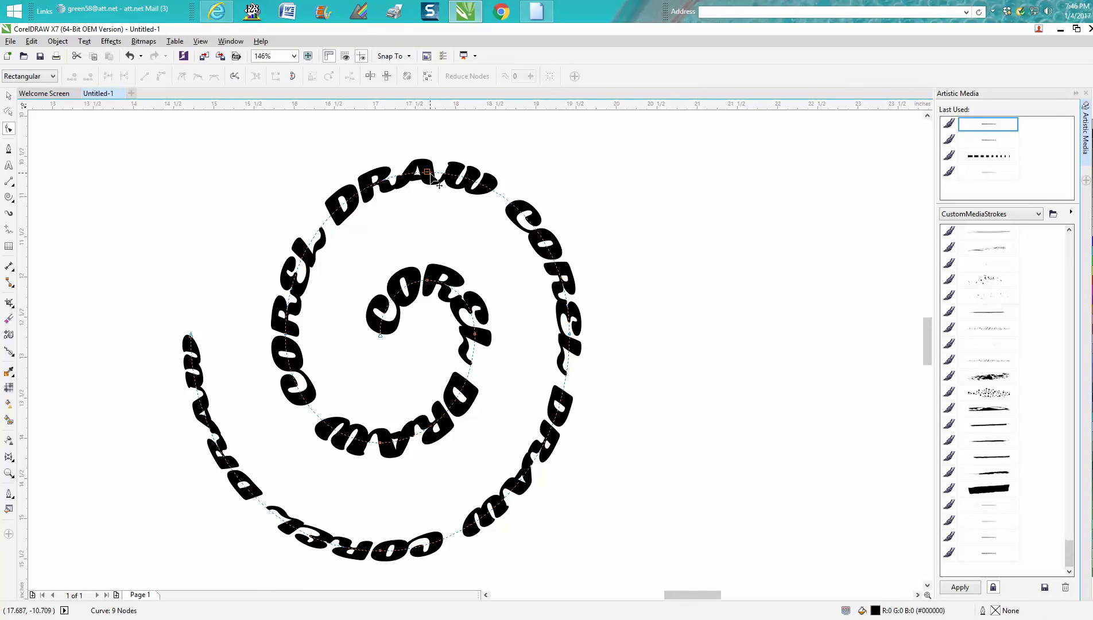
click(234, 76)
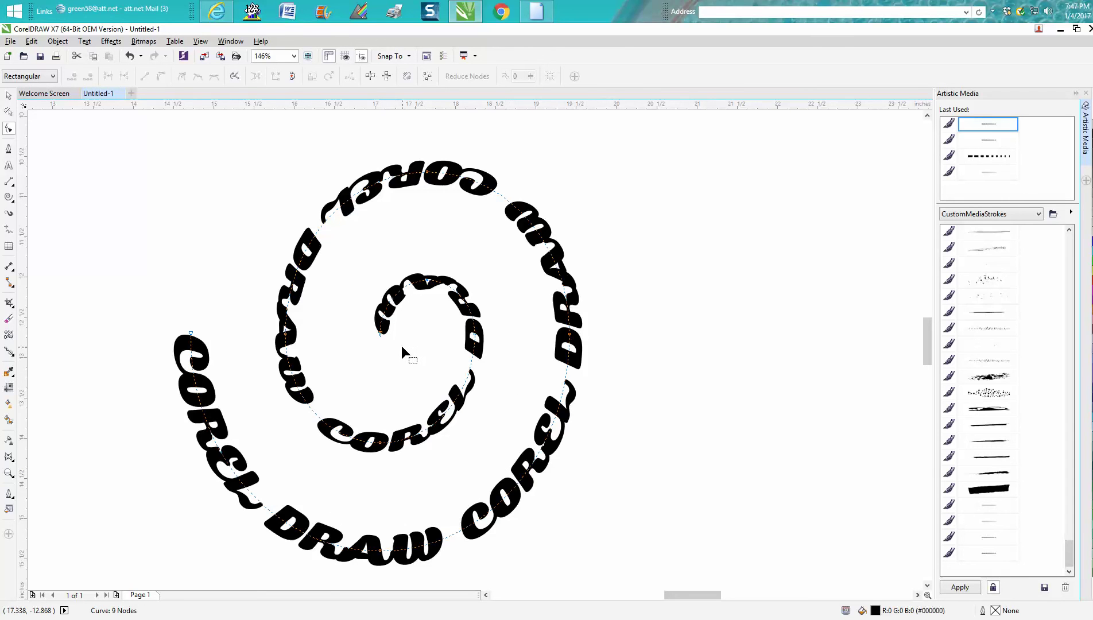
key(space)
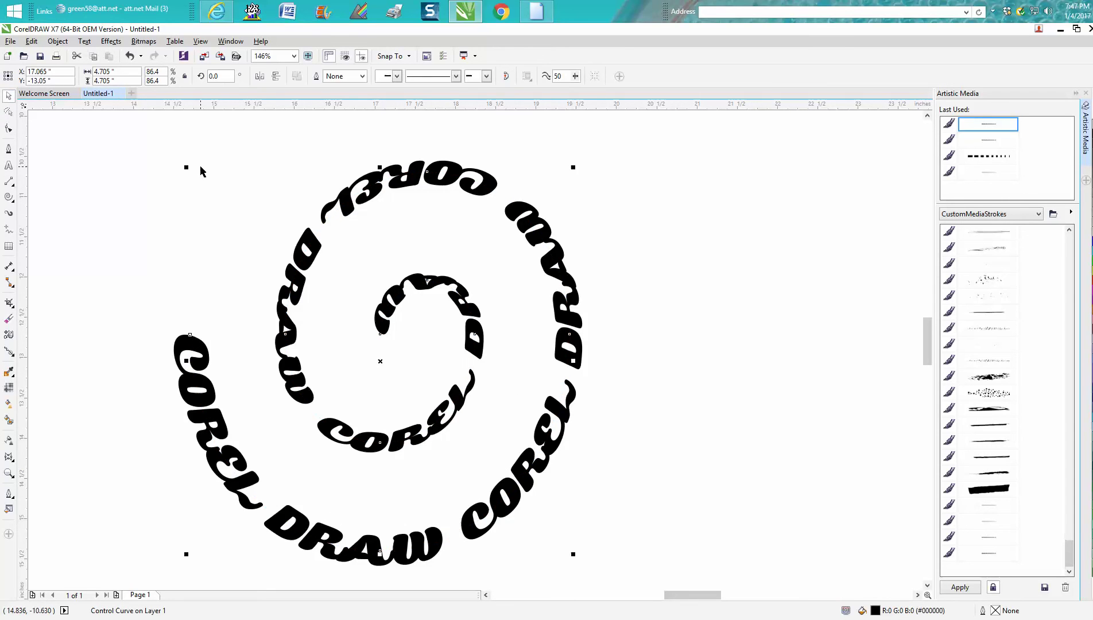
scroll(205, 174, down, 3)
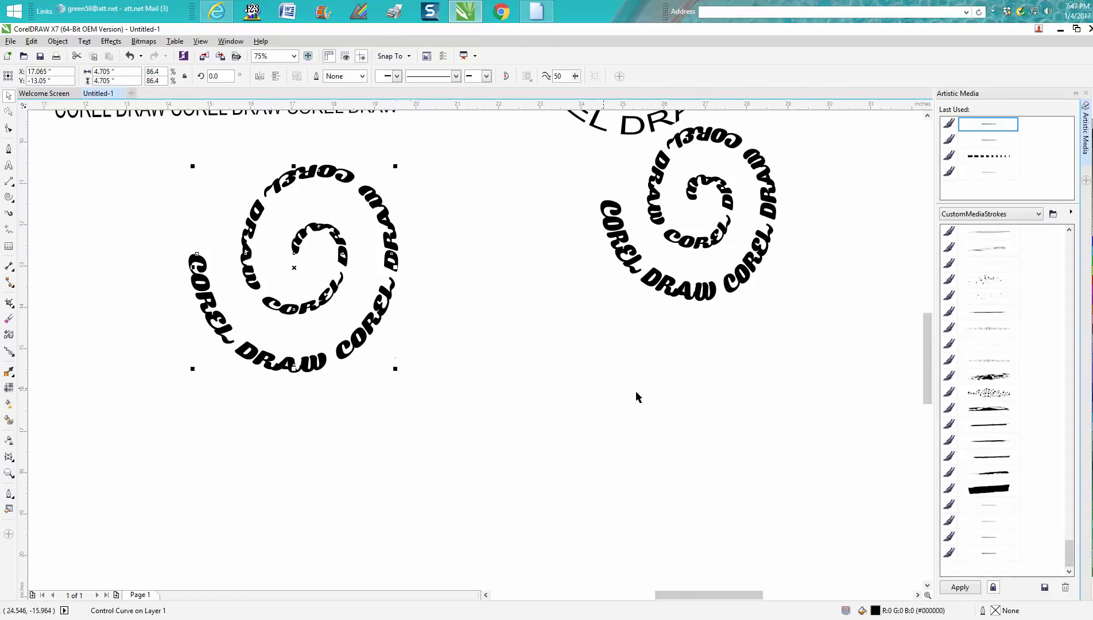